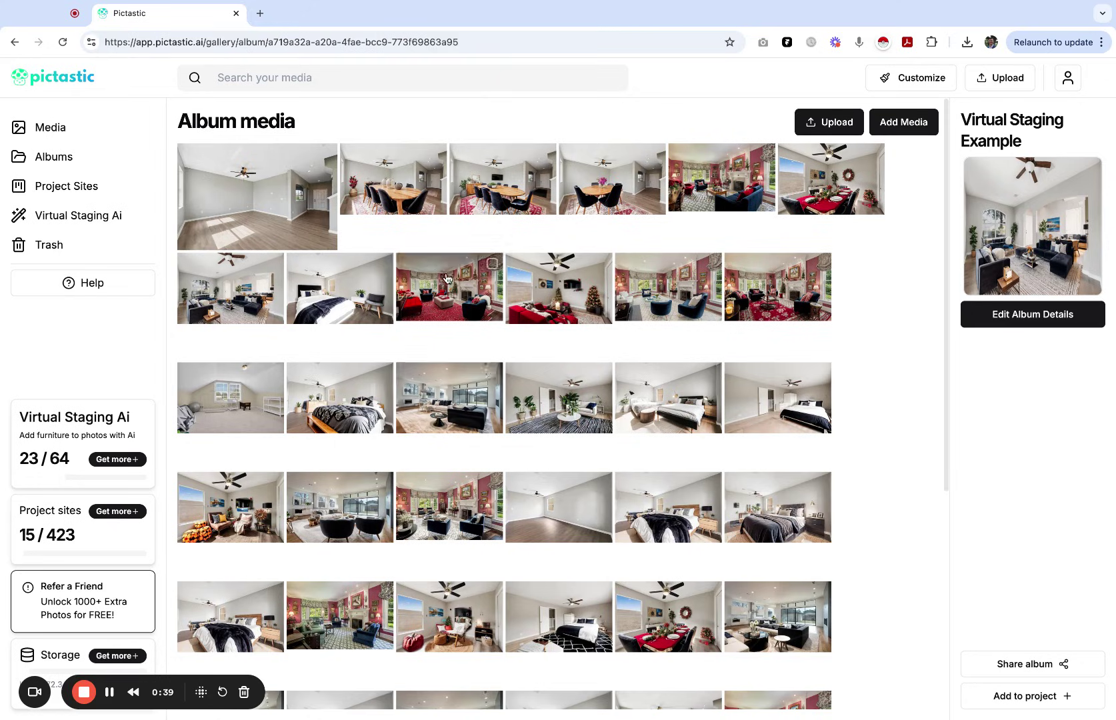
Page back and forth between the empty room photo and its staged dining-room versions, then close the viewer.
left_click(299, 214)
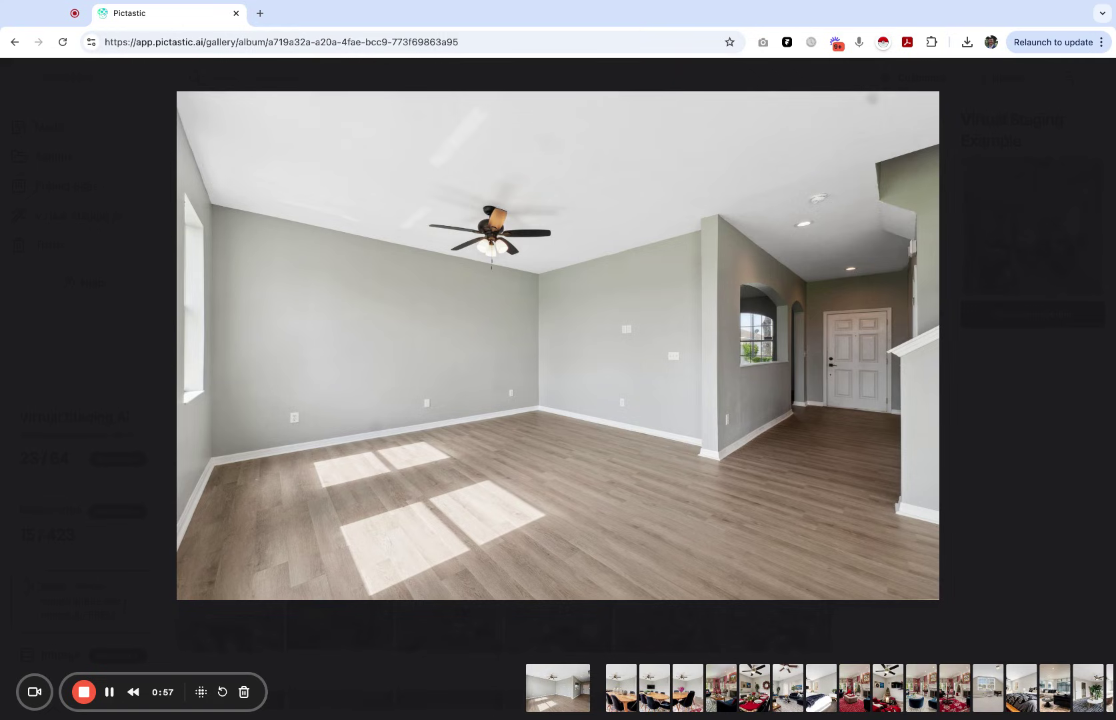
key("Right")
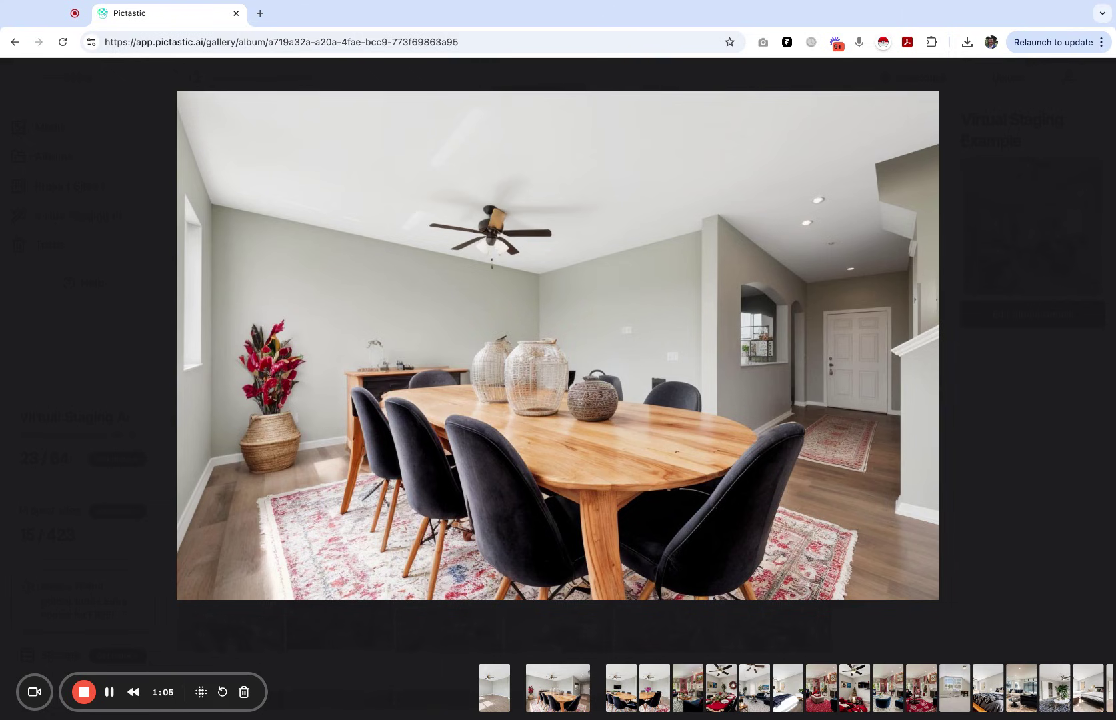
key("Right")
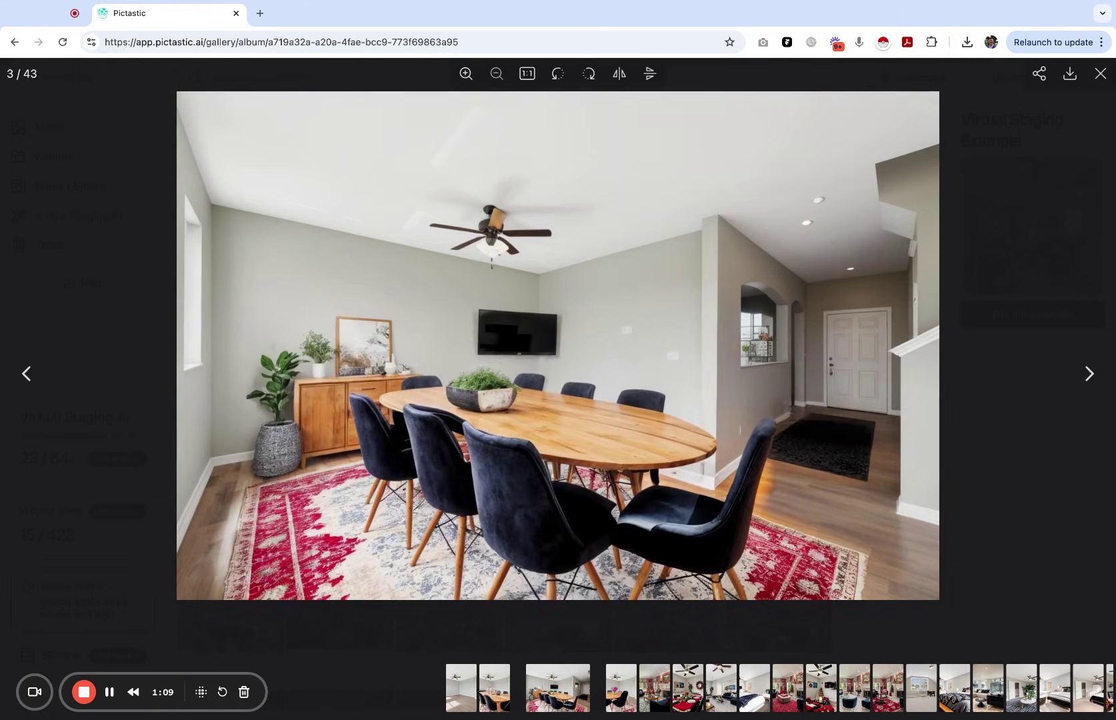
key("Right")
key("Right")
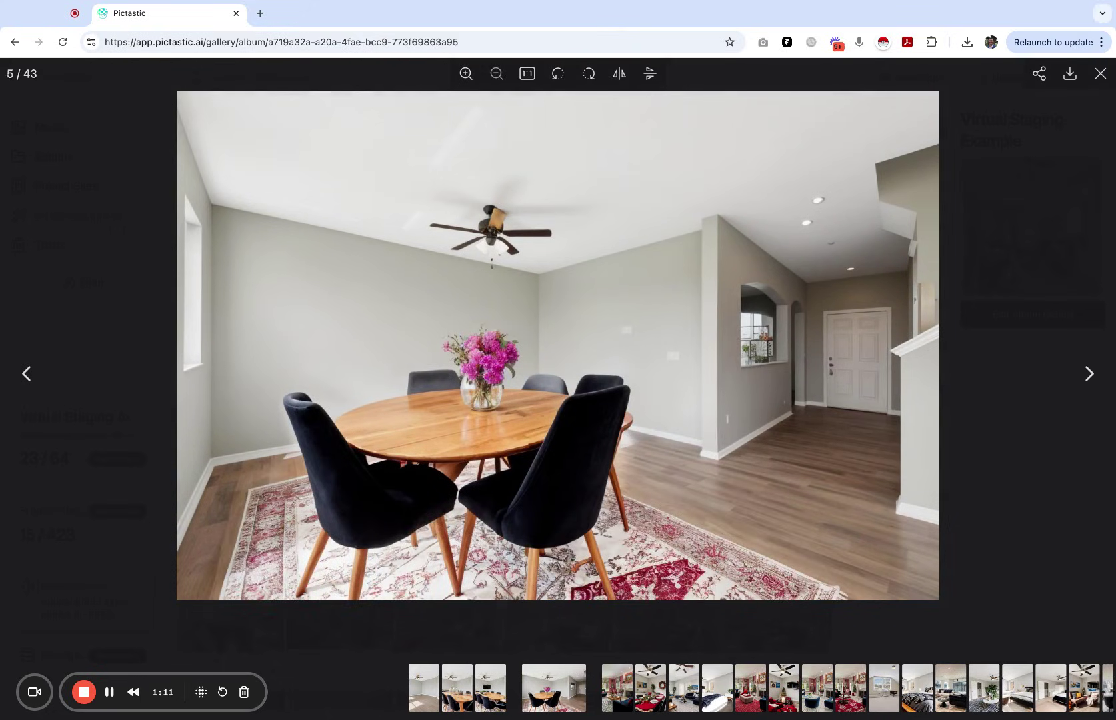
key("Right")
key("Left")
key("Left")
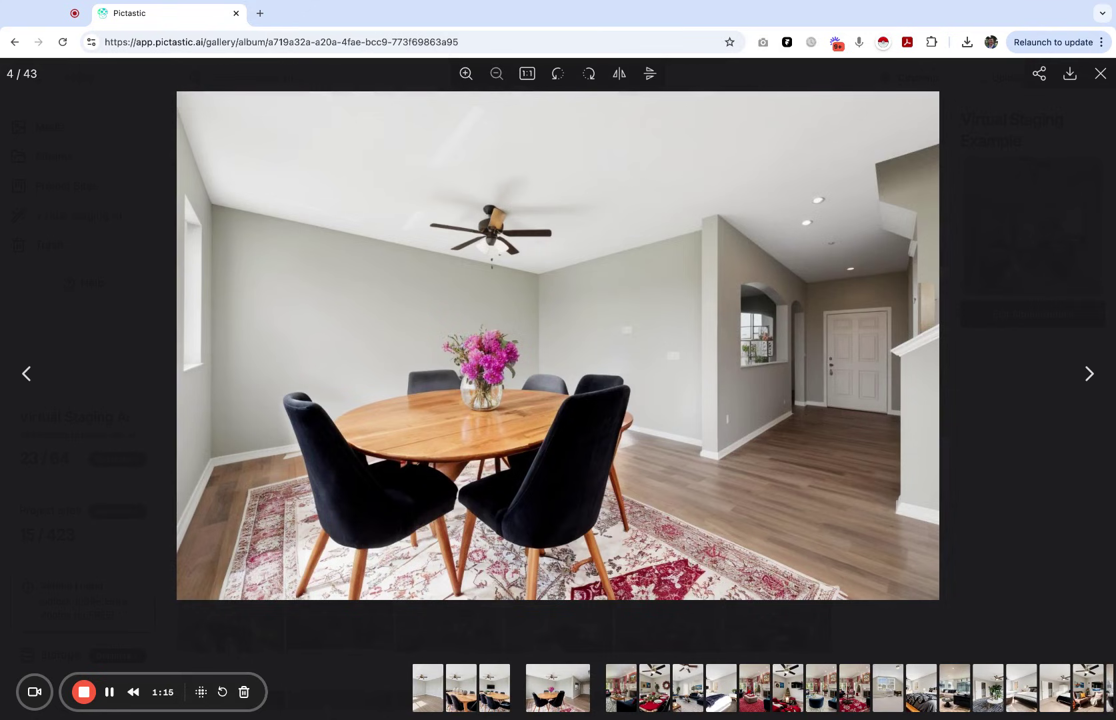
key("Left")
key("Left")
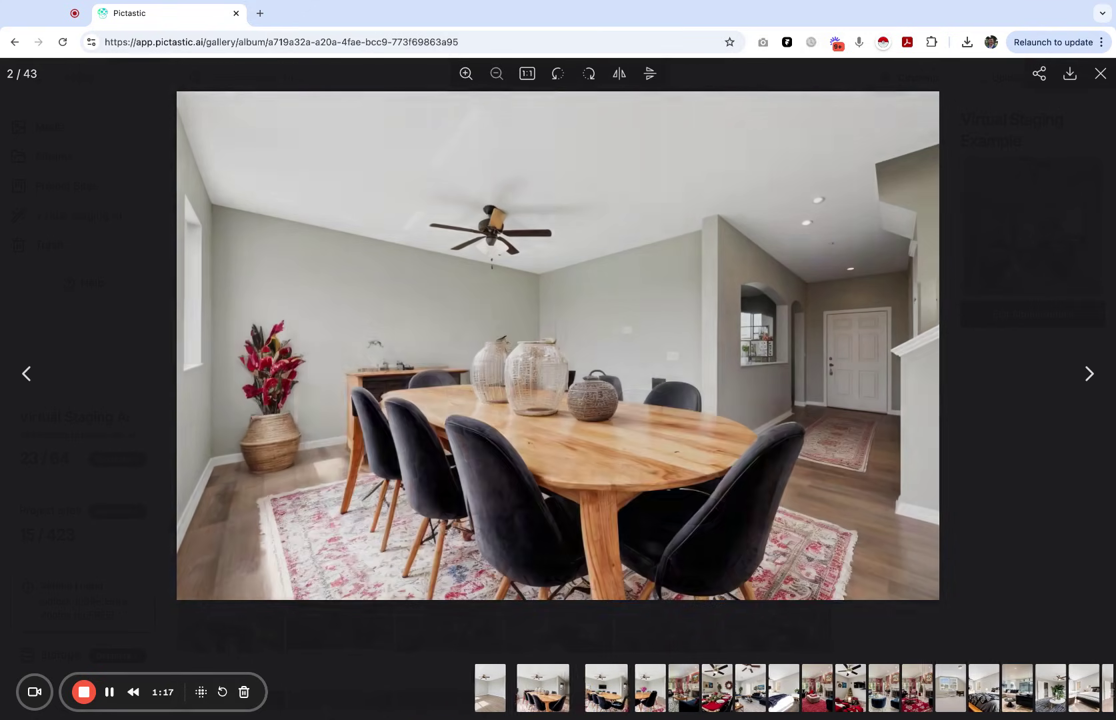
key("Left")
key("Right")
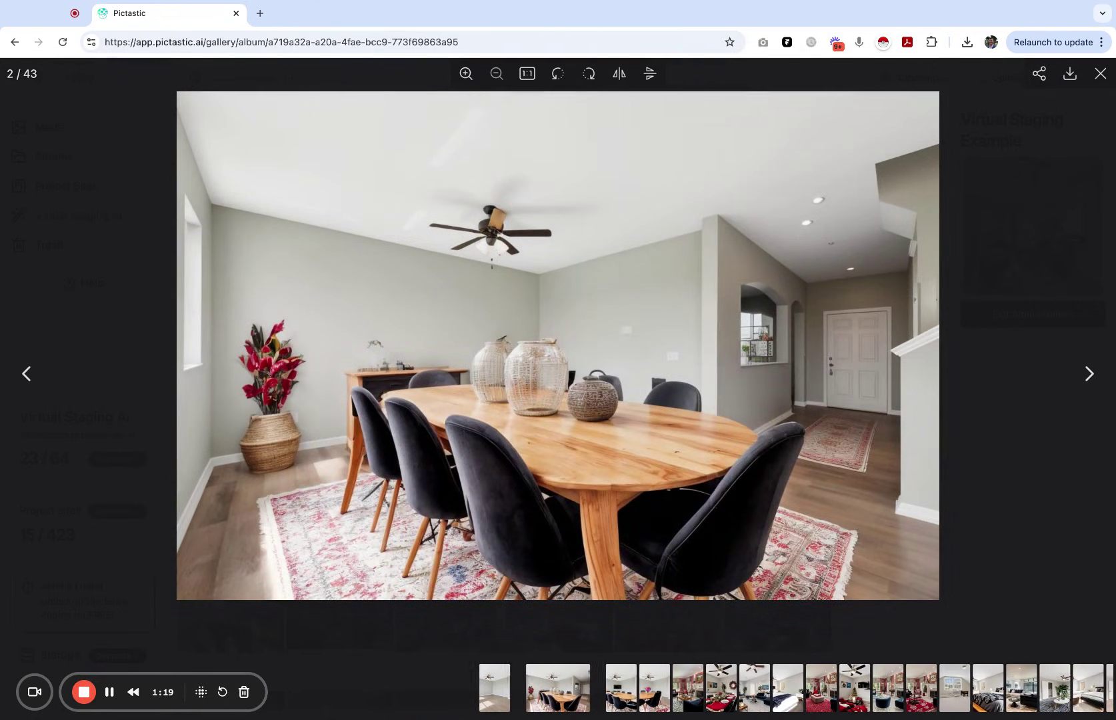
key("Right")
key("Left")
key("Left")
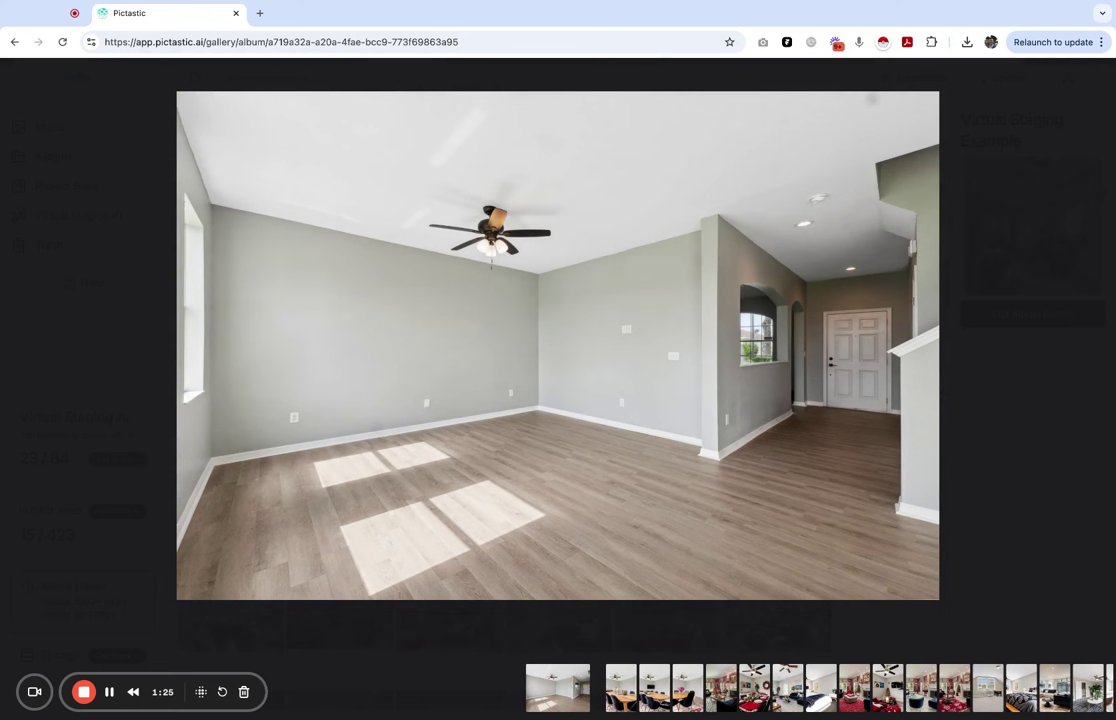
key("Right")
key("Right")
key("Right")
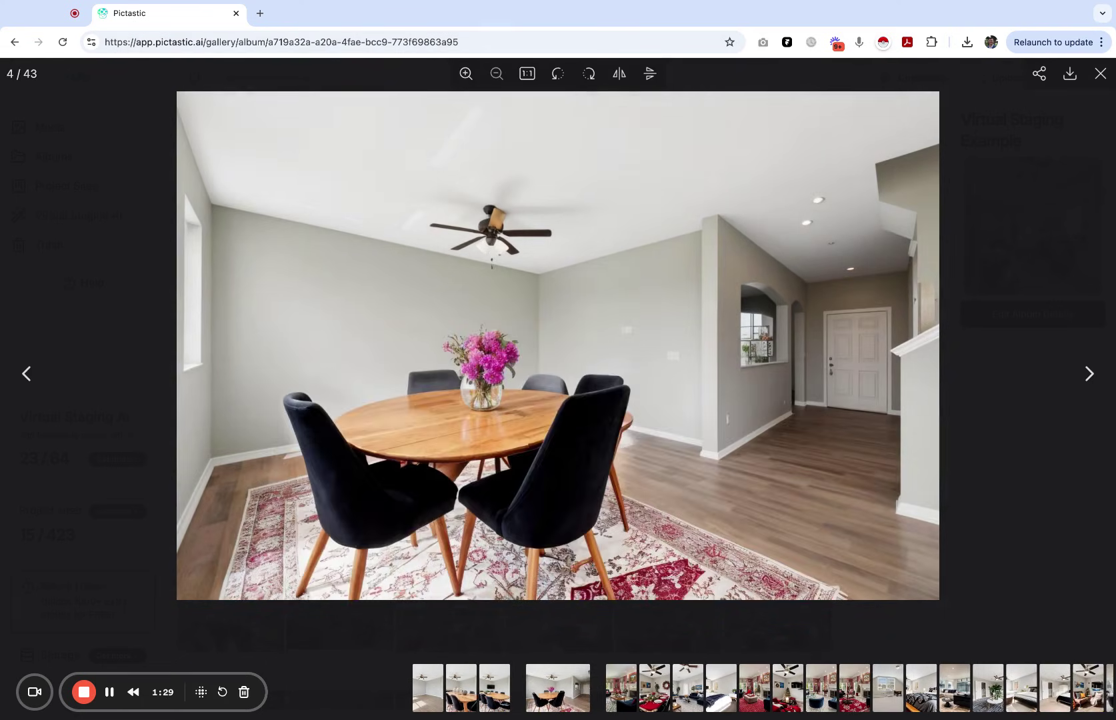
key("Escape")
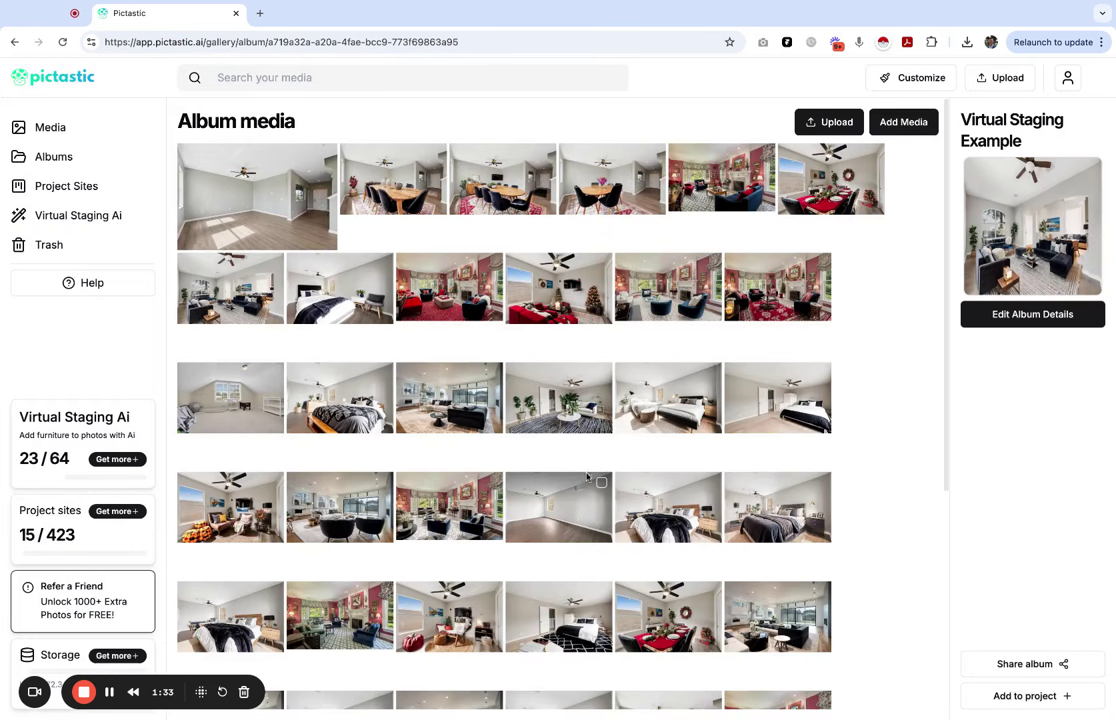
left_click(566, 502)
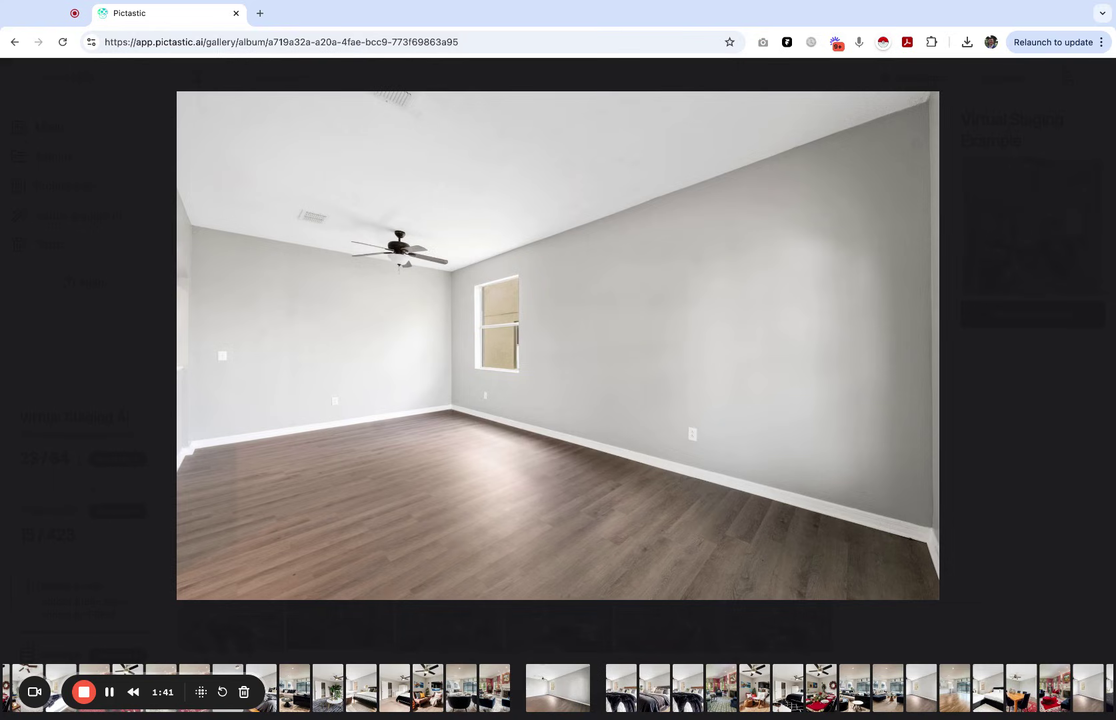
key("Right")
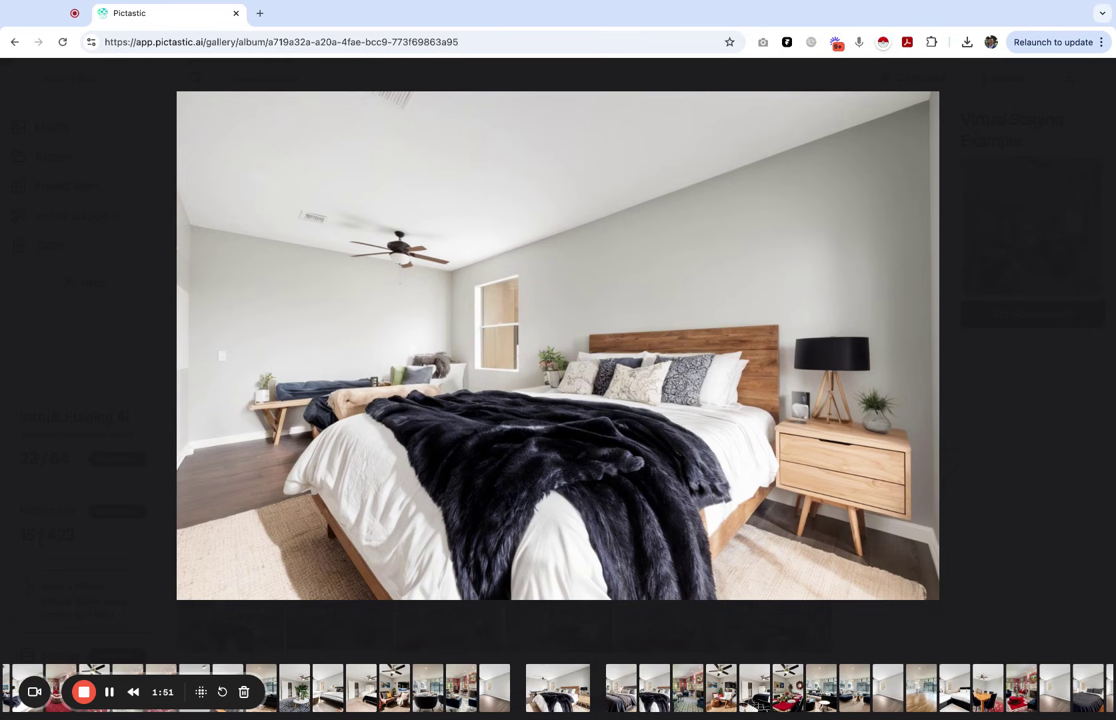
key("Right")
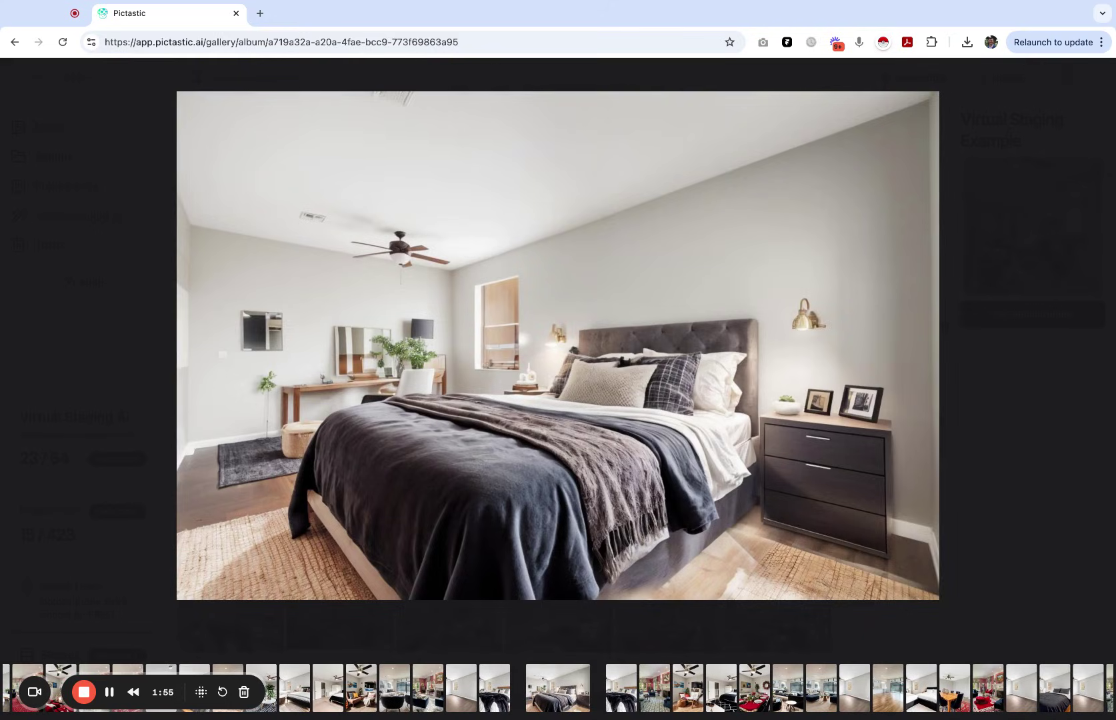
key("Right")
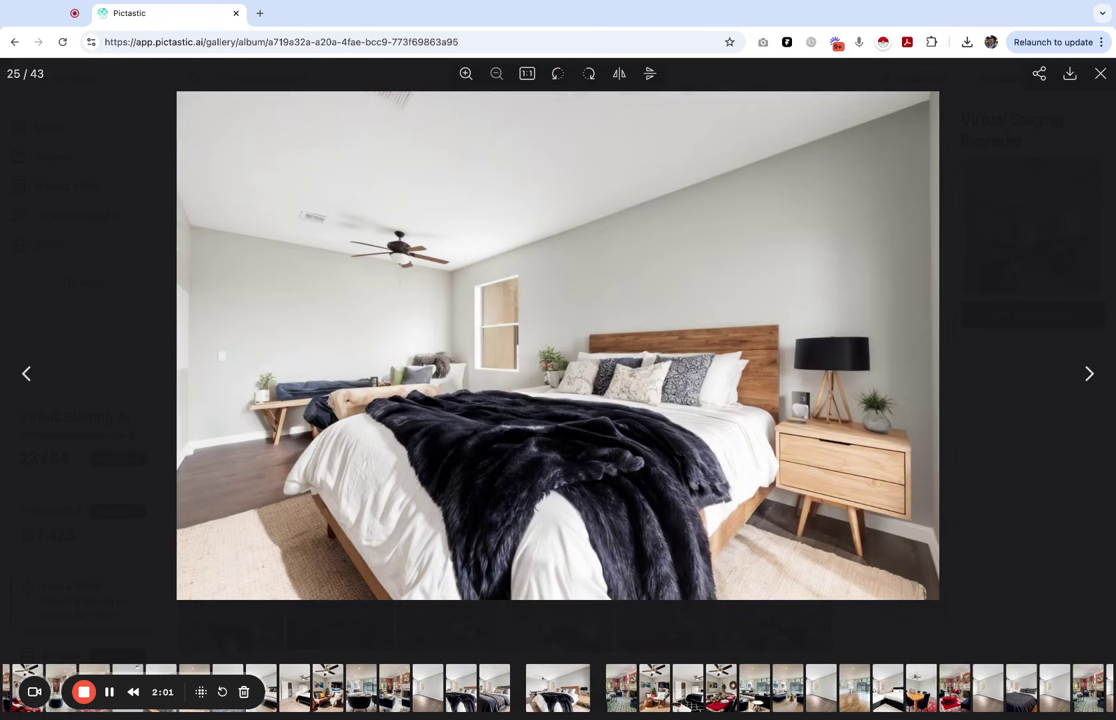
key("Right")
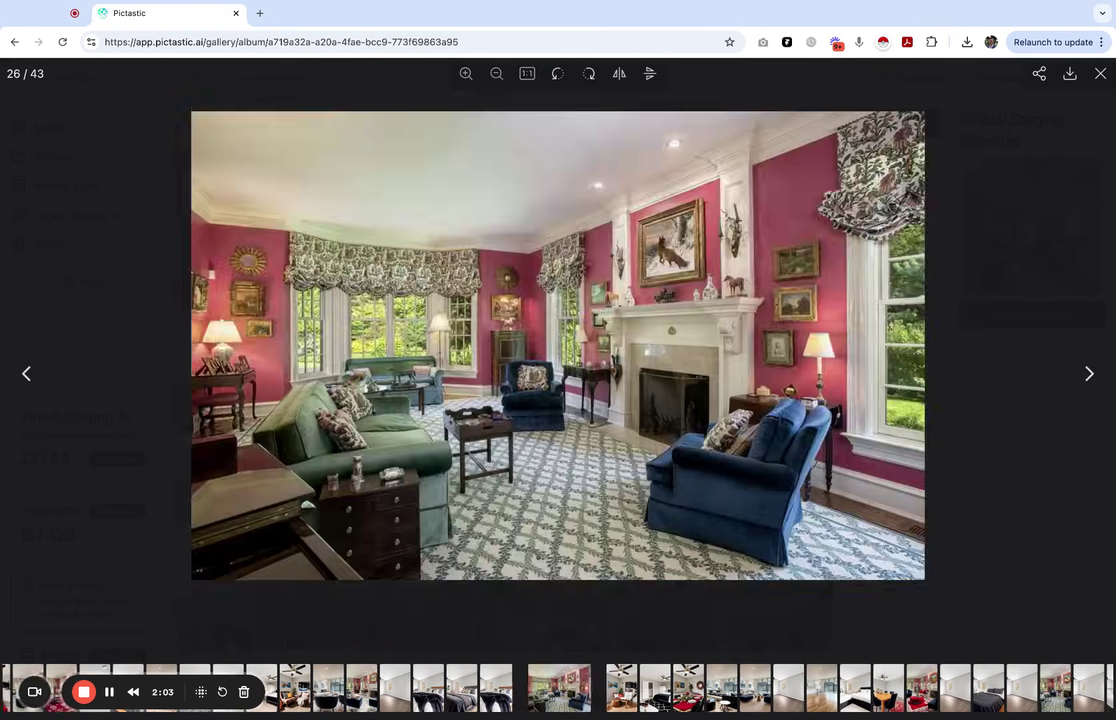
key("Left")
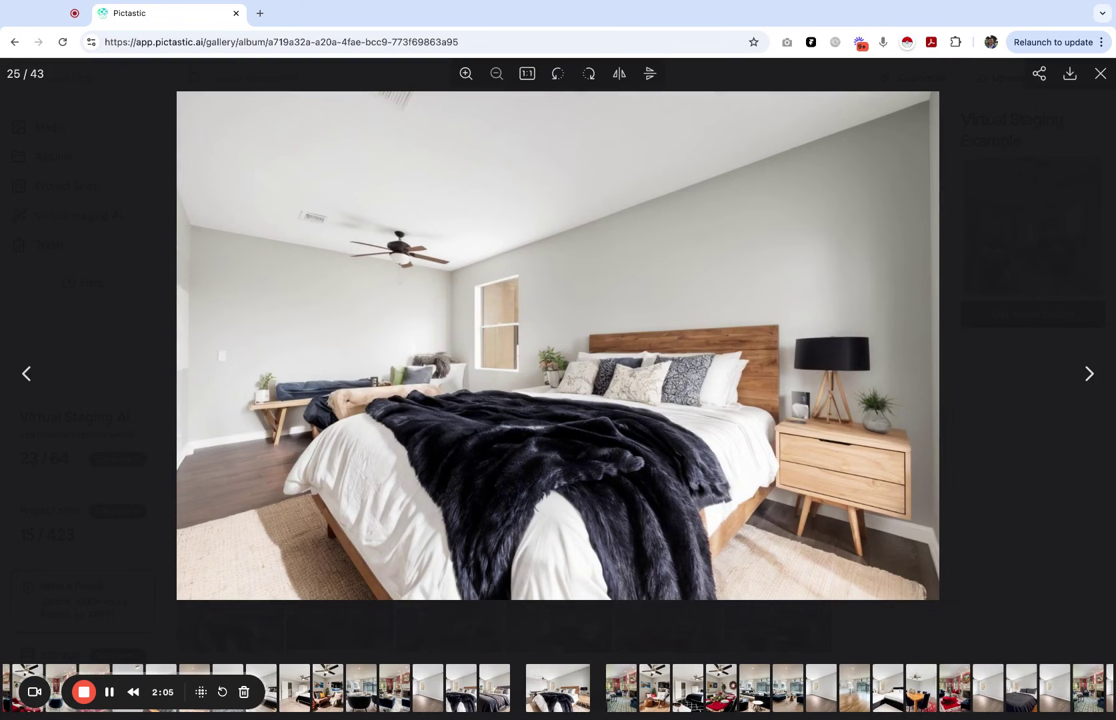
key("Escape")
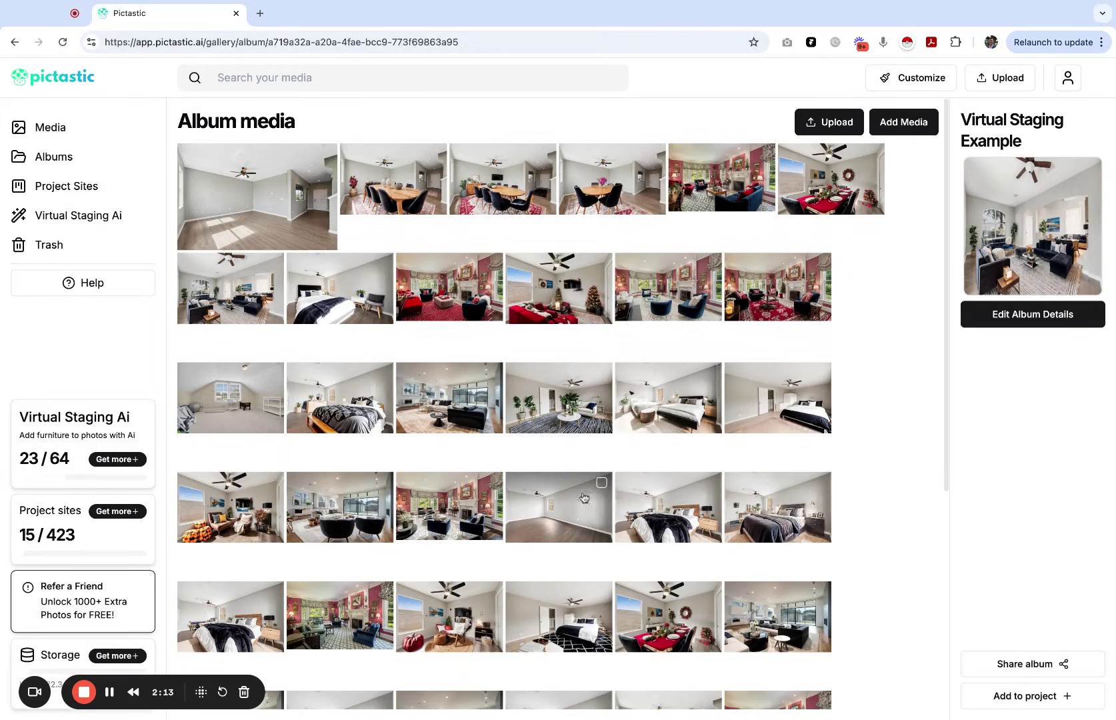
scroll(459, 502, "down", 1)
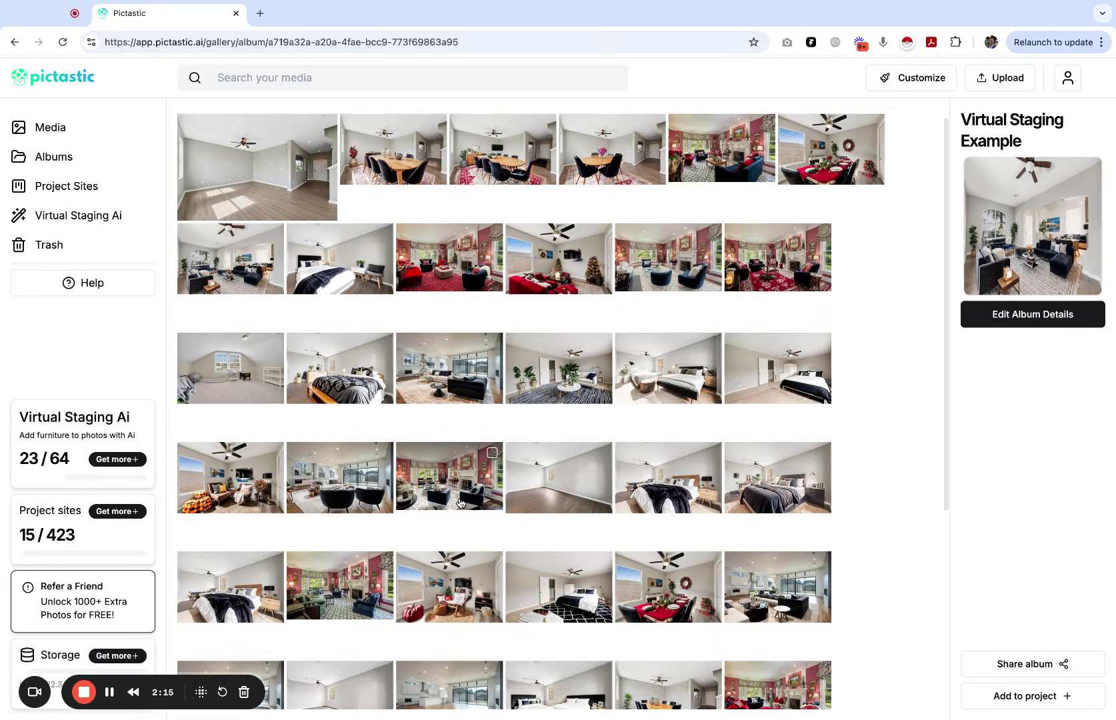
left_click(344, 586)
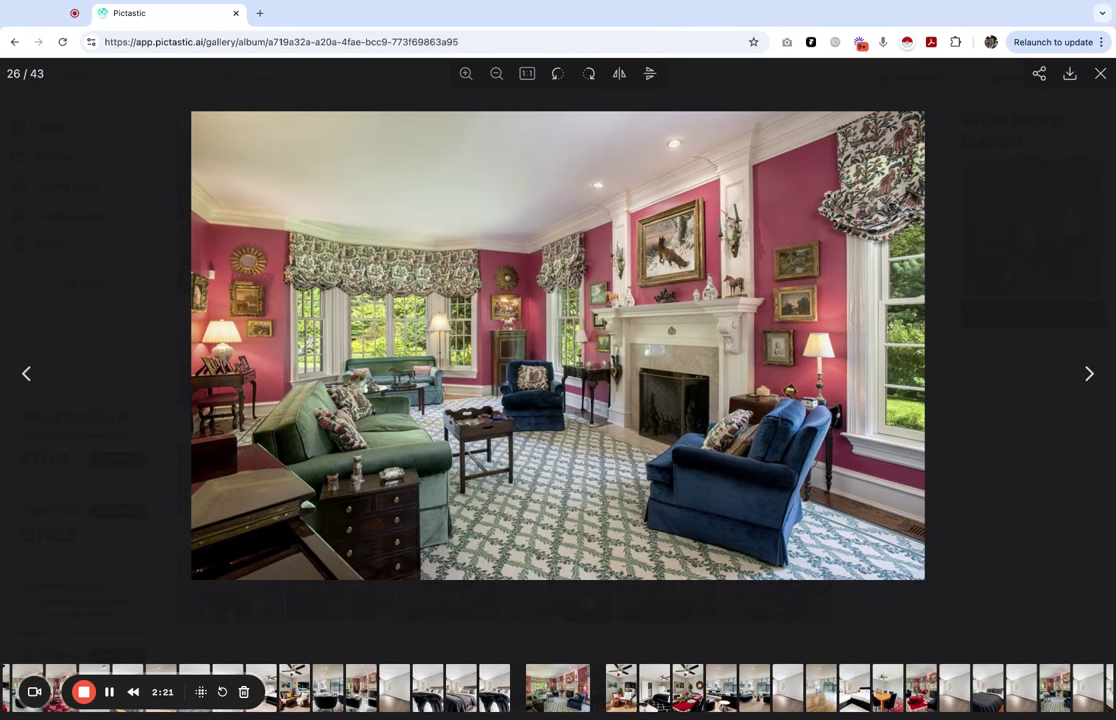
left_click(146, 336)
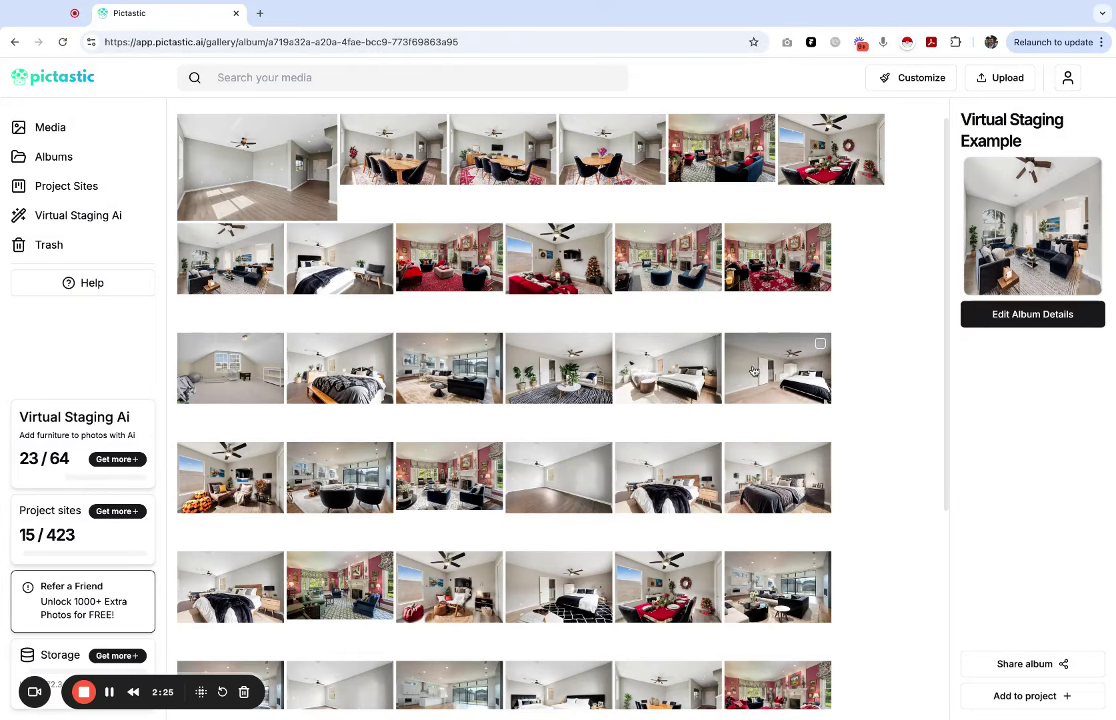
left_click(440, 500)
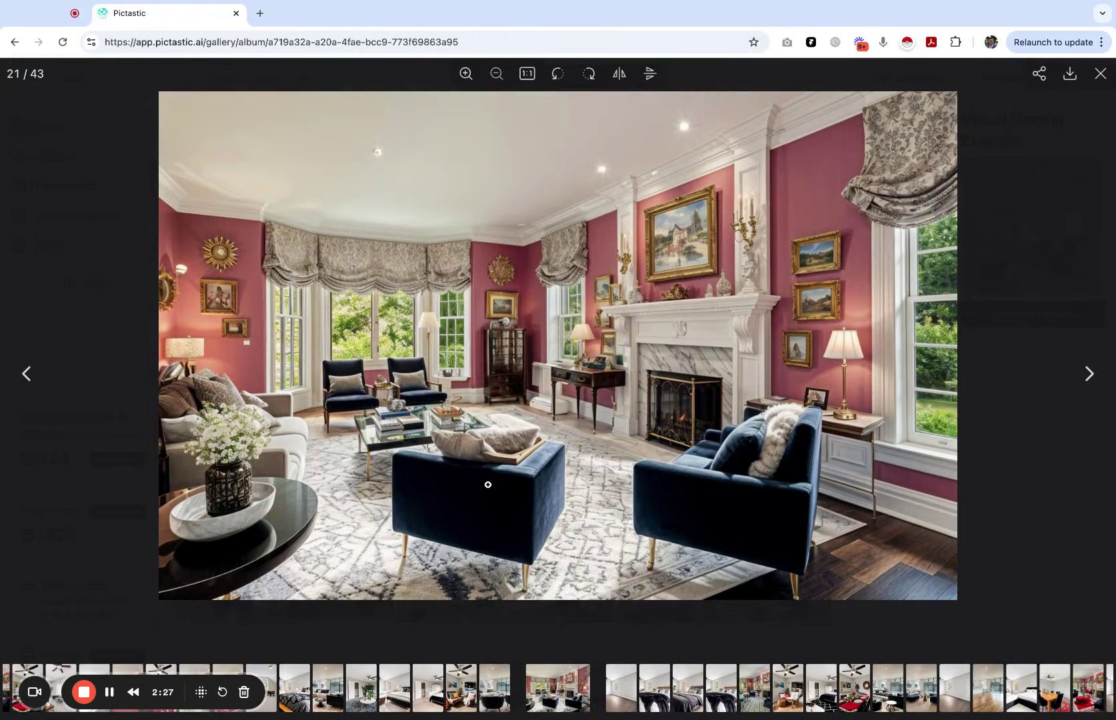
left_click(109, 238)
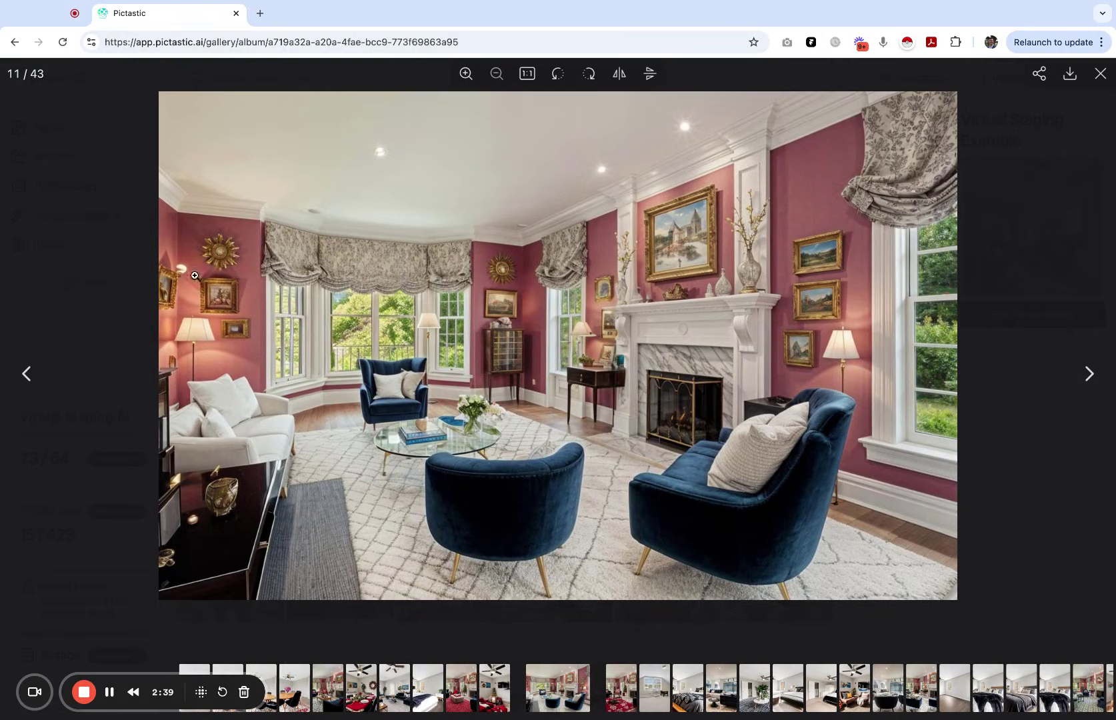
left_click(123, 203)
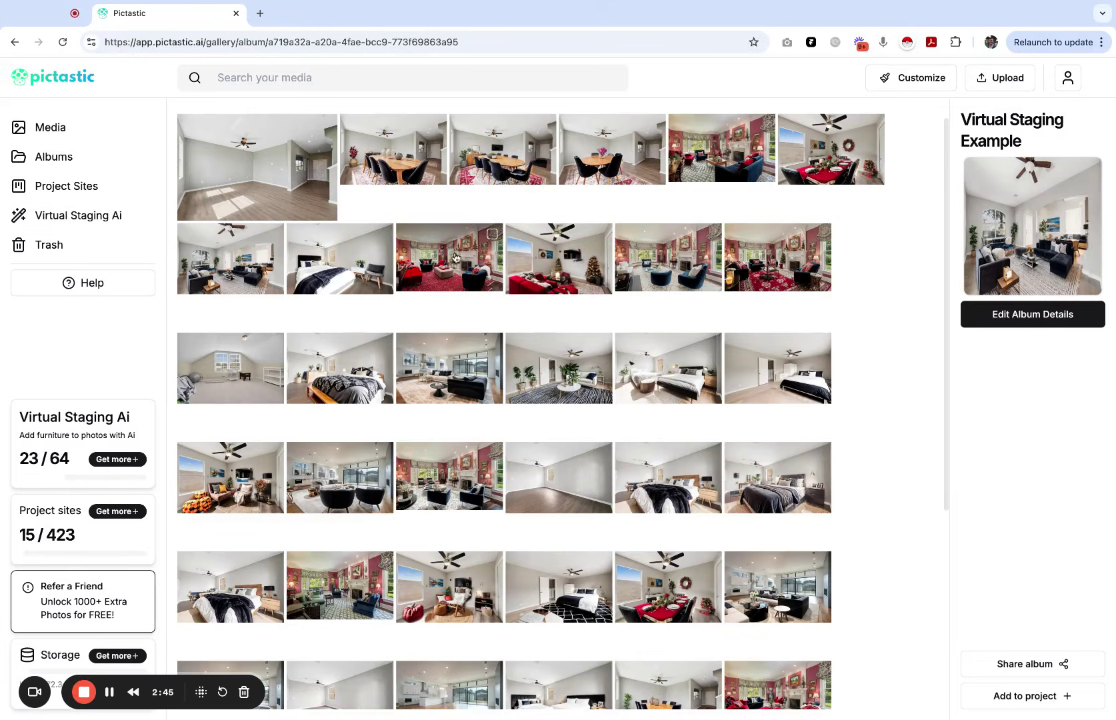
left_click(455, 258)
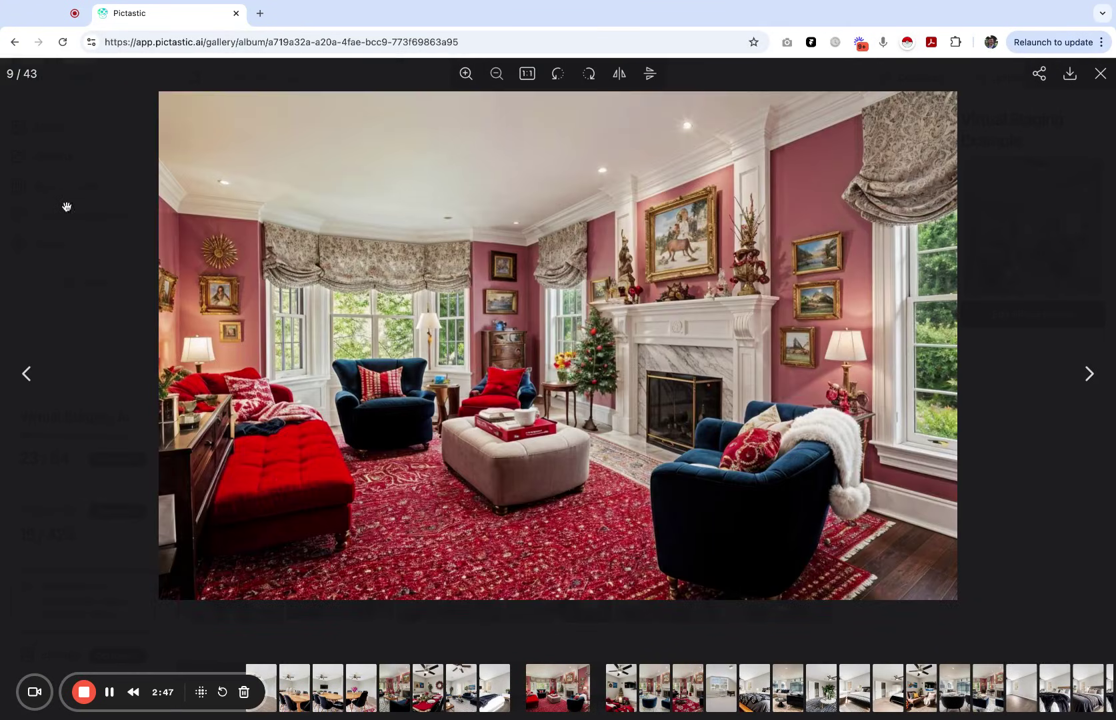
left_click(81, 261)
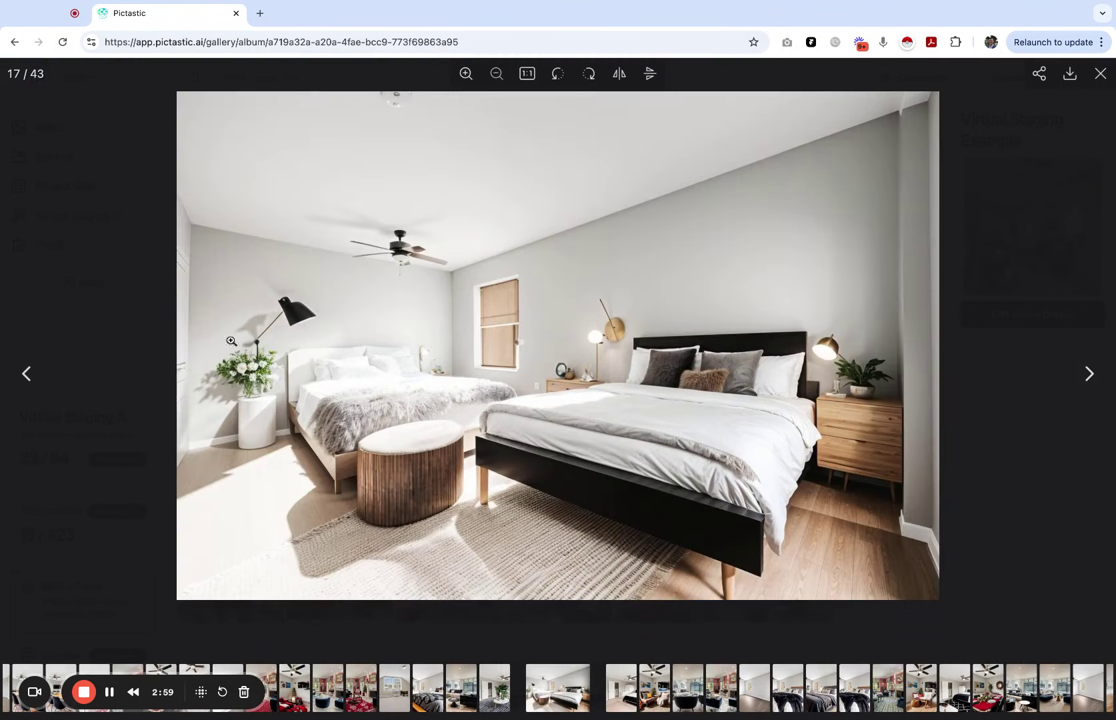
Enlarge a staged living room photo from the album, then close it.
left_click(107, 286)
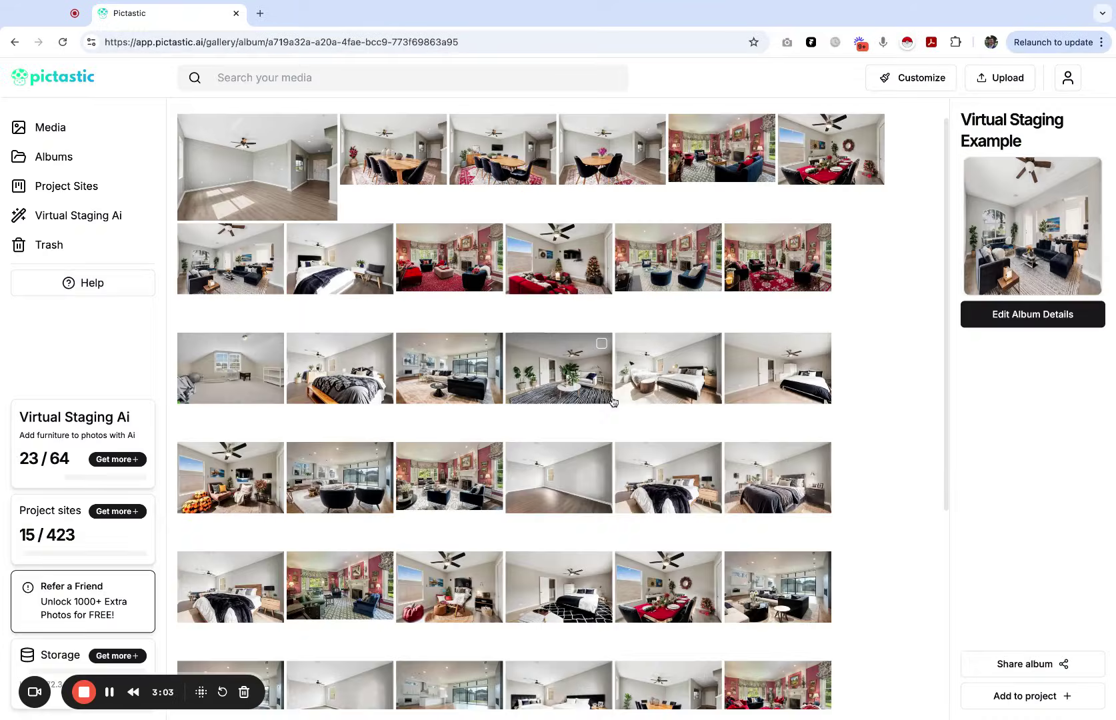
left_click(589, 384)
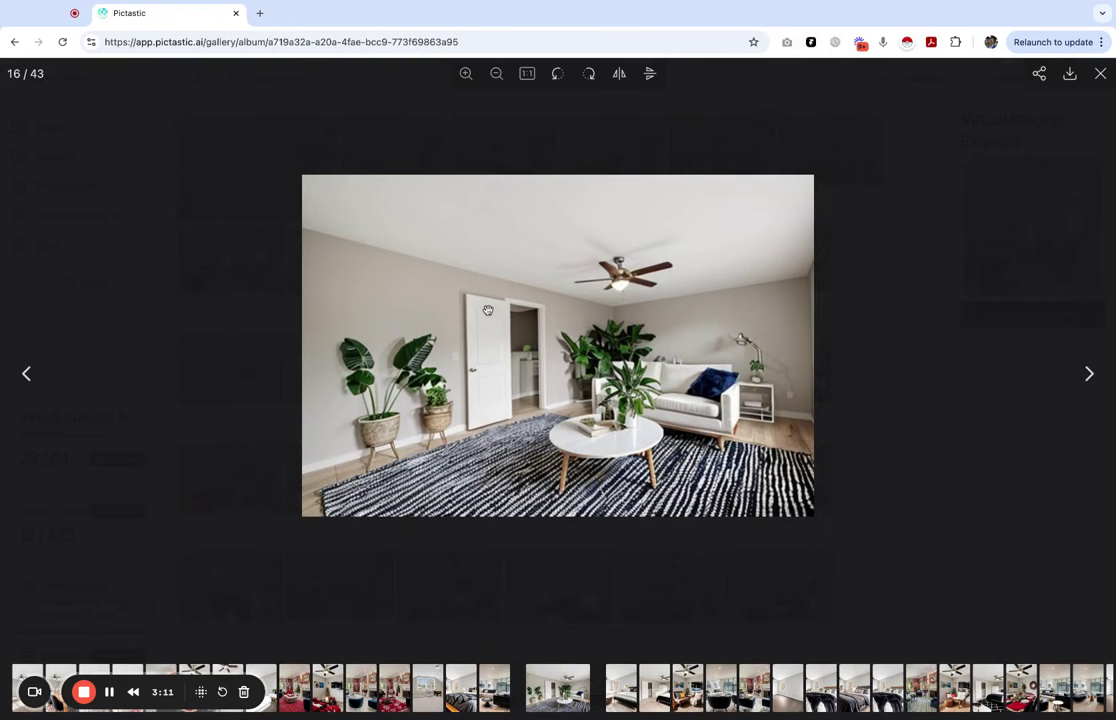
left_click(230, 250)
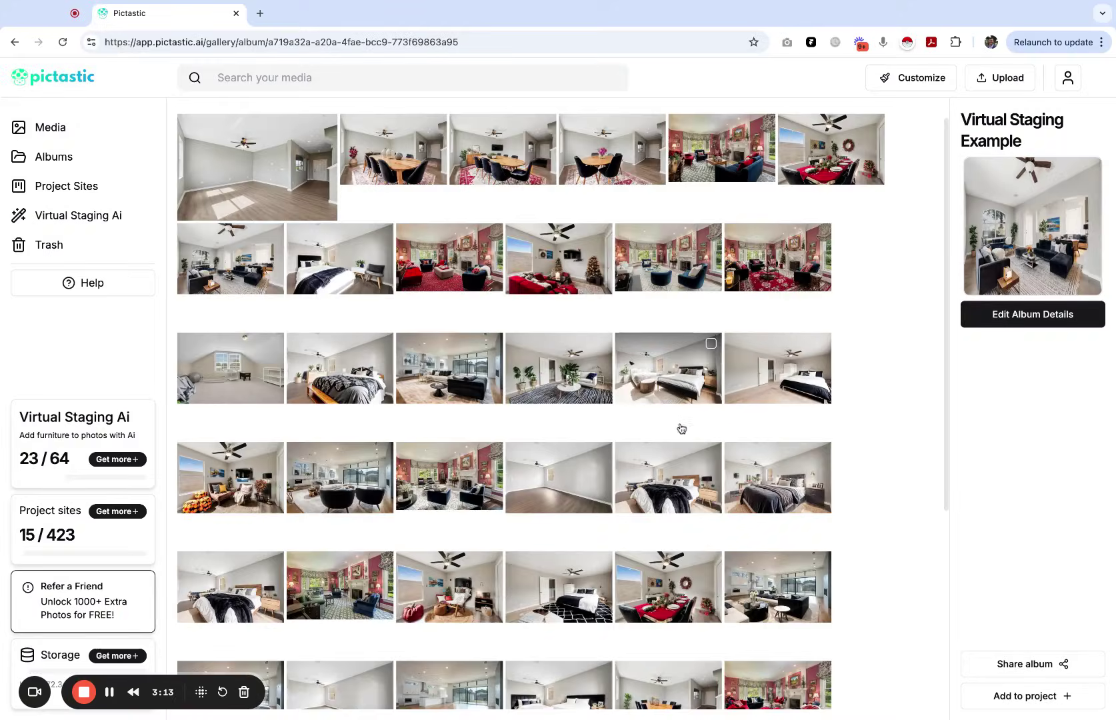
Scroll through the album, then go to the Virtual Staging Ai page.
scroll(679, 425, "down", 5)
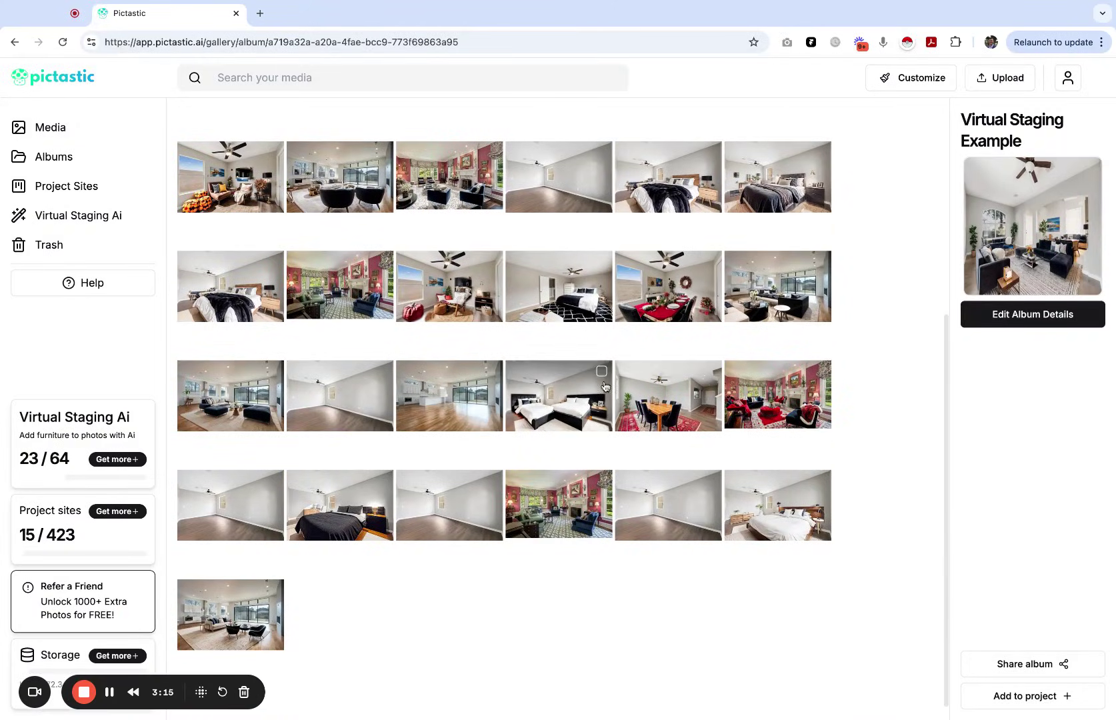
scroll(353, 399, "up", 3)
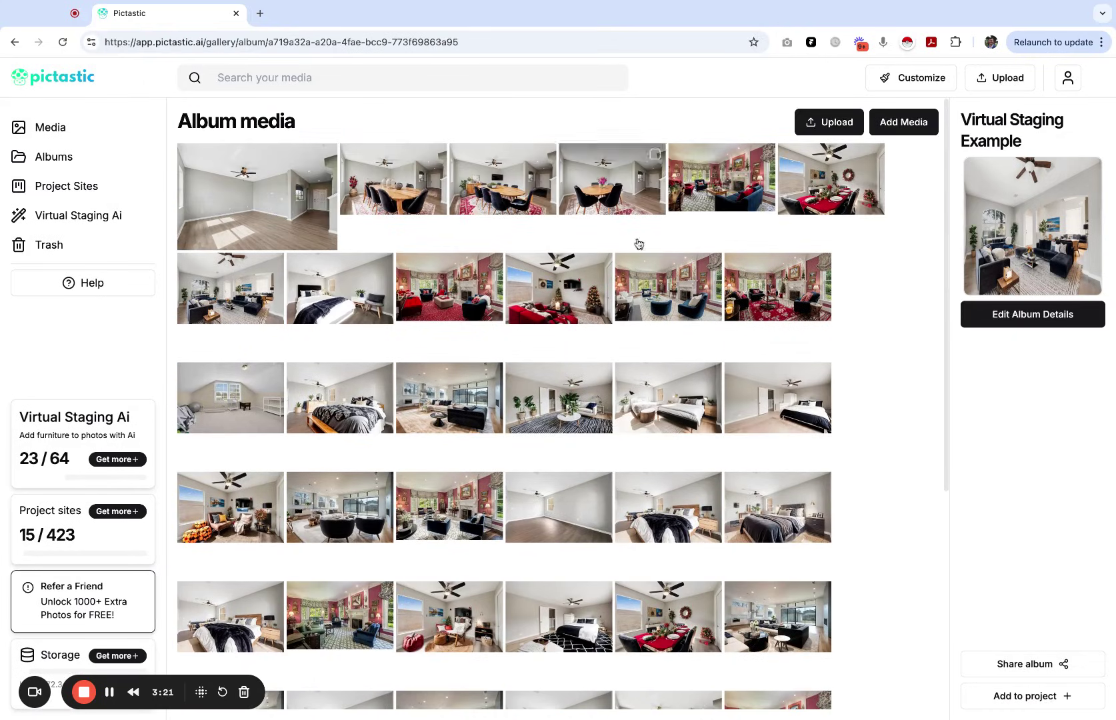
scroll(618, 336, "down", 3)
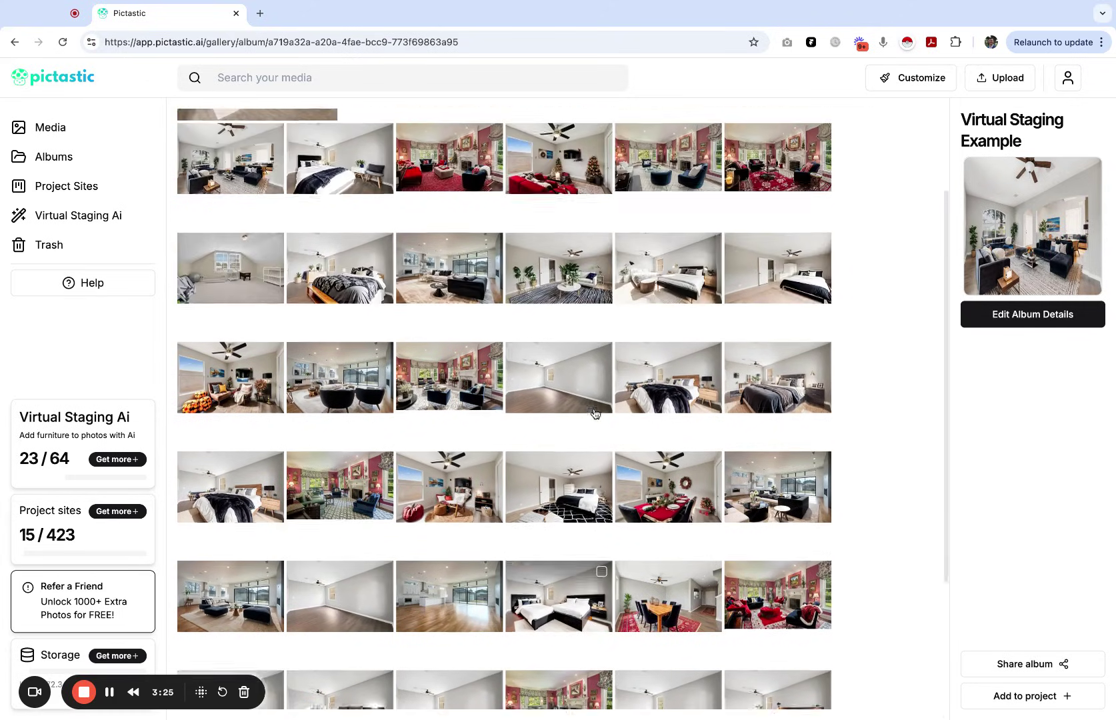
scroll(566, 354, "up", 2)
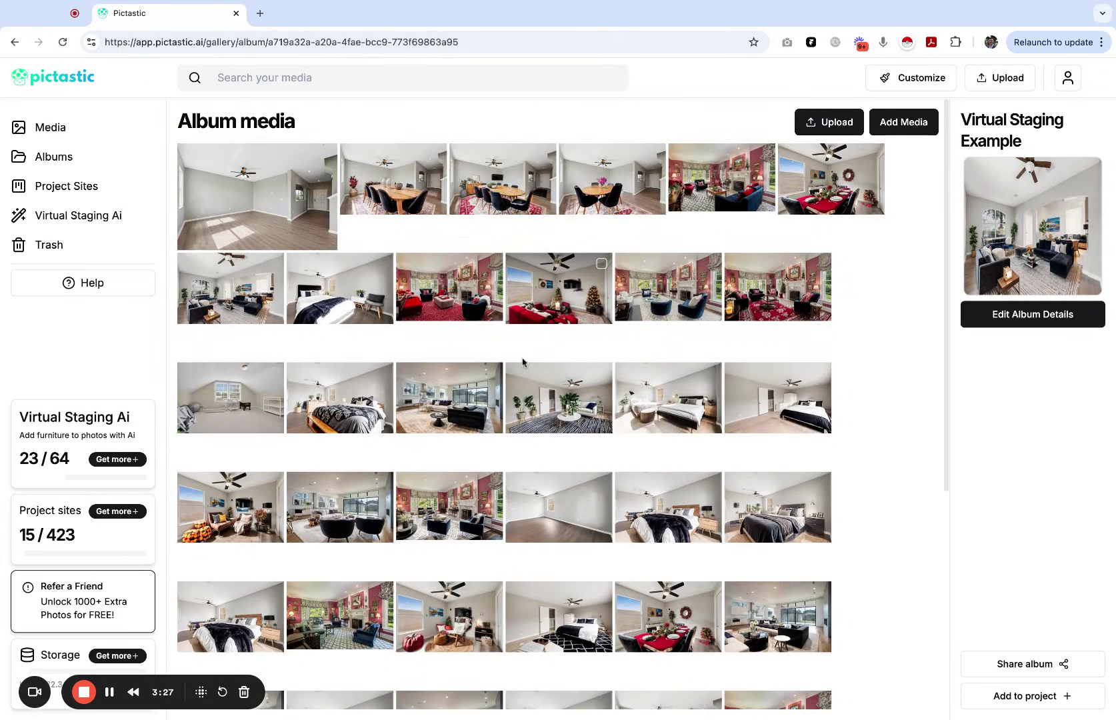
left_click(86, 214)
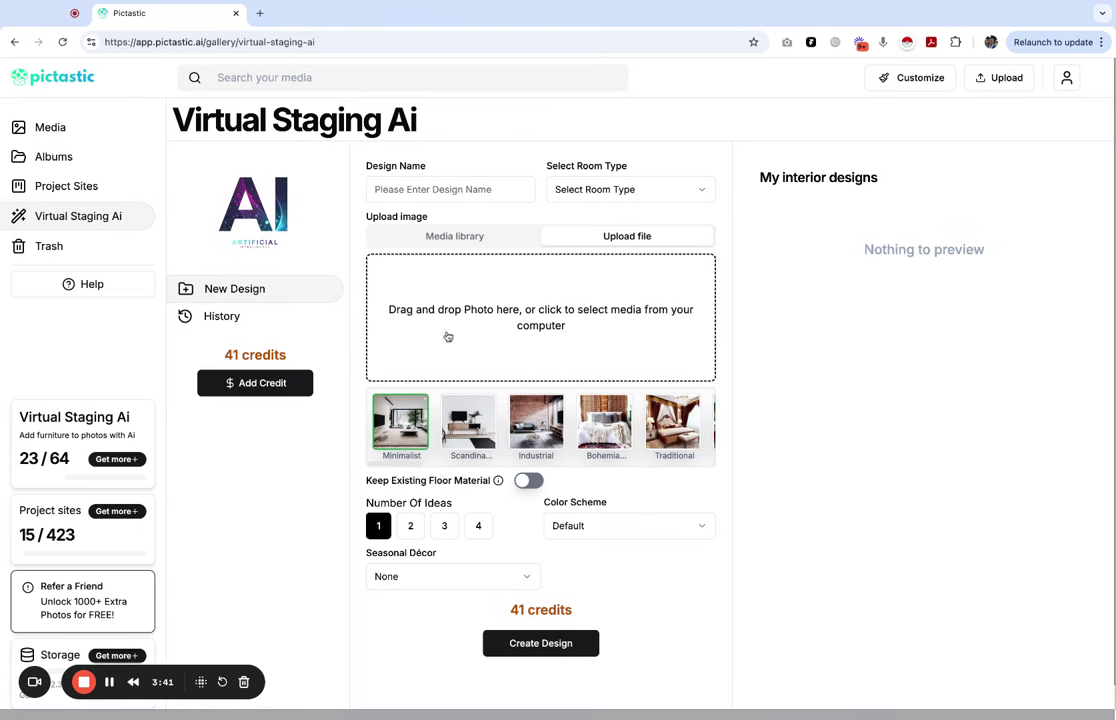
Name the new design 'Bedroom' and leave the photo source on file upload.
left_click(443, 187)
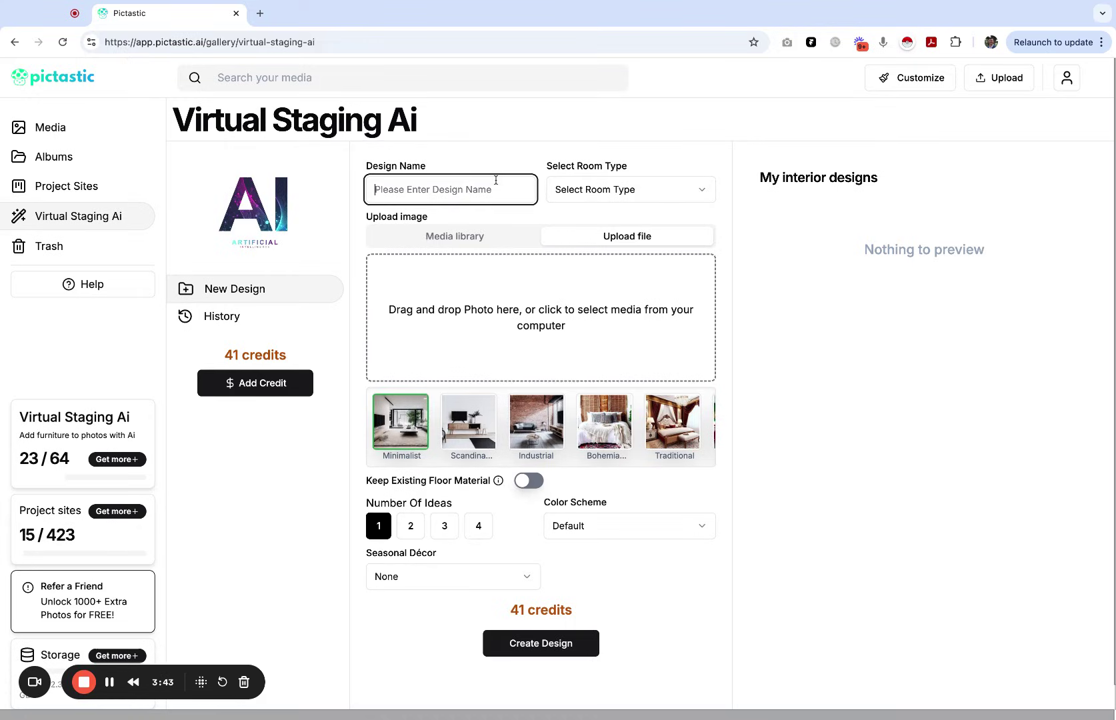
type("Bedroom")
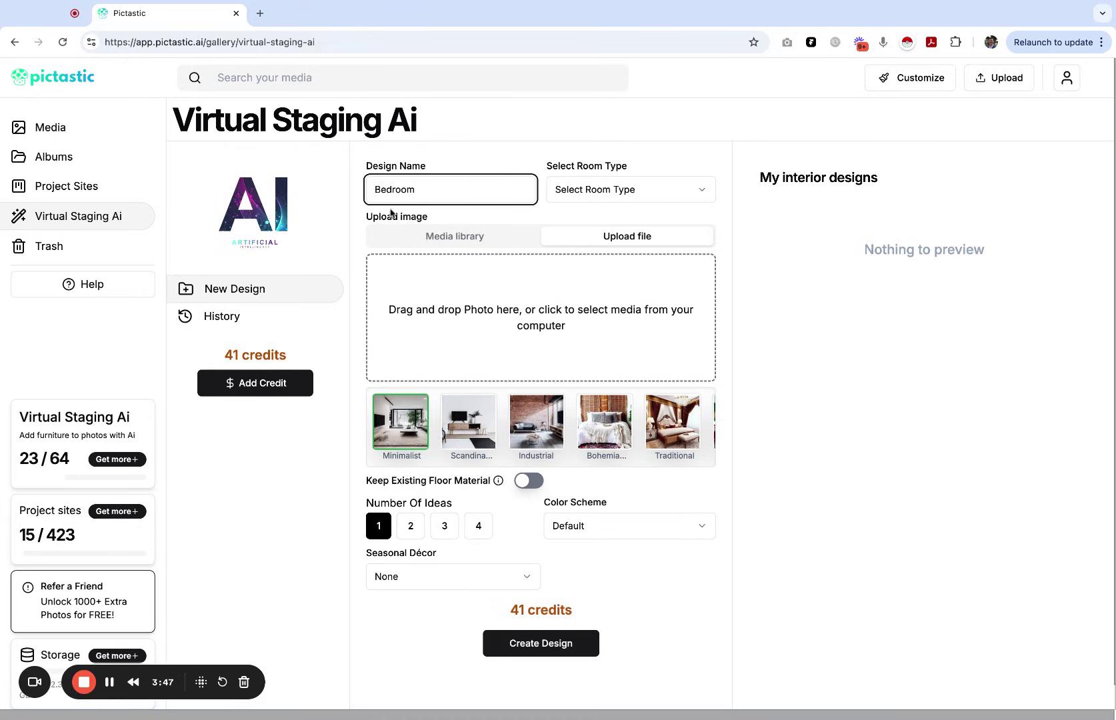
left_click(491, 239)
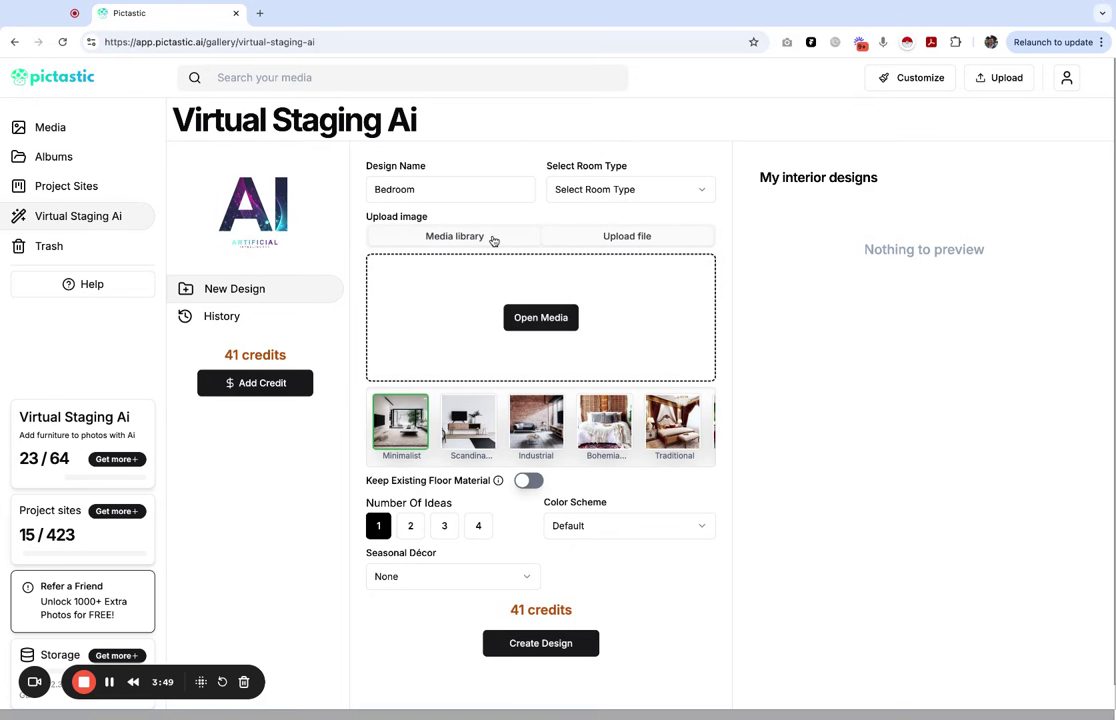
left_click(654, 241)
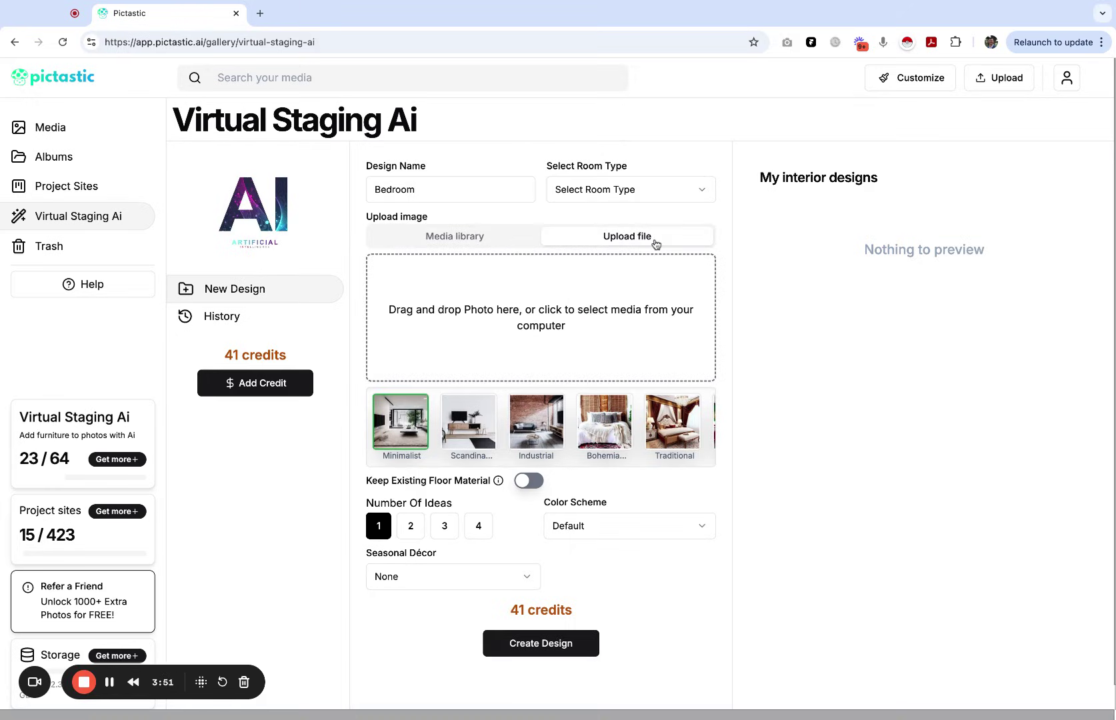
Set the room type to Bedroom after looking through the room type list.
left_click(650, 198)
left_click(631, 285)
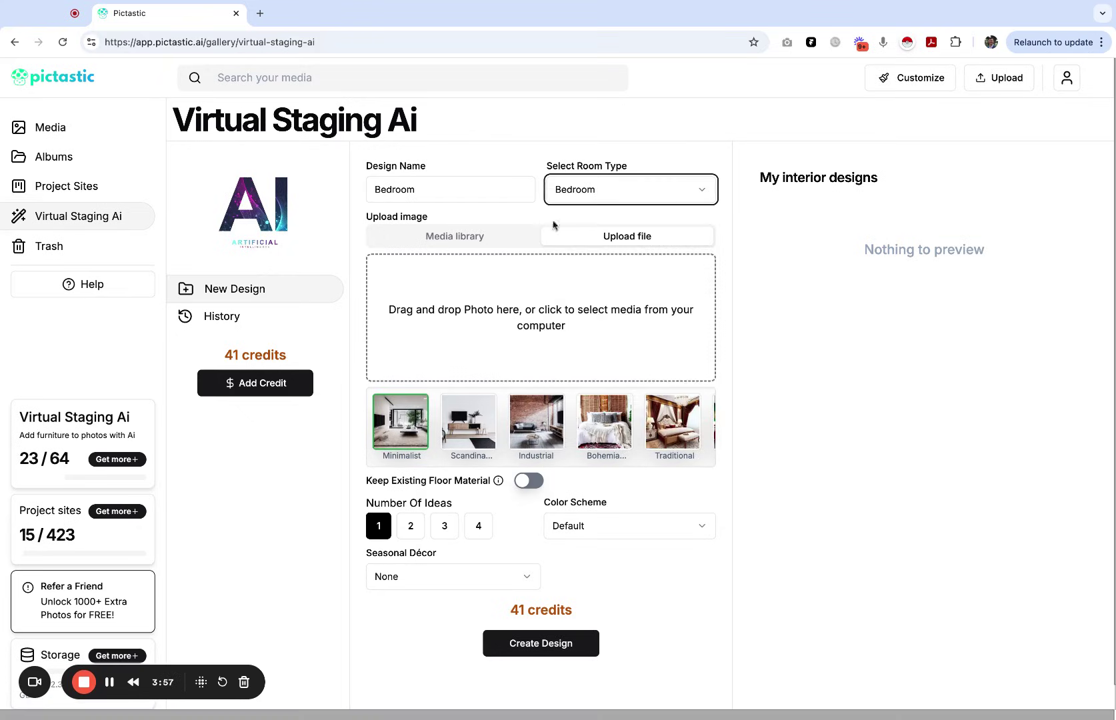
left_click(580, 190)
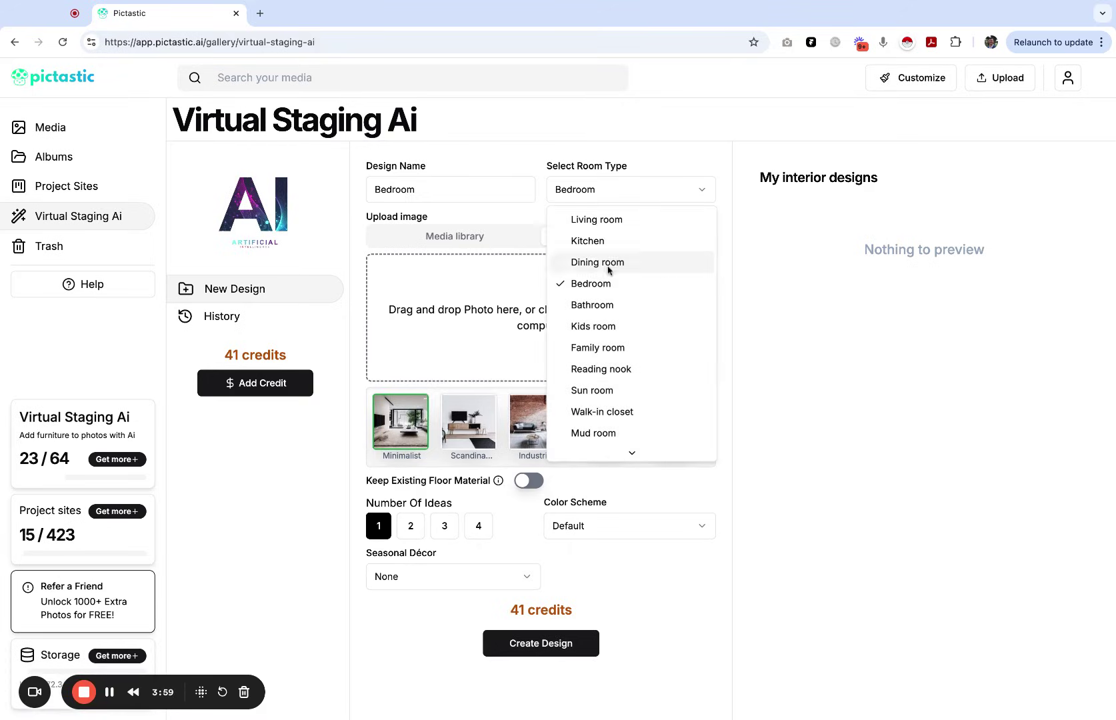
scroll(618, 369, "down", 3)
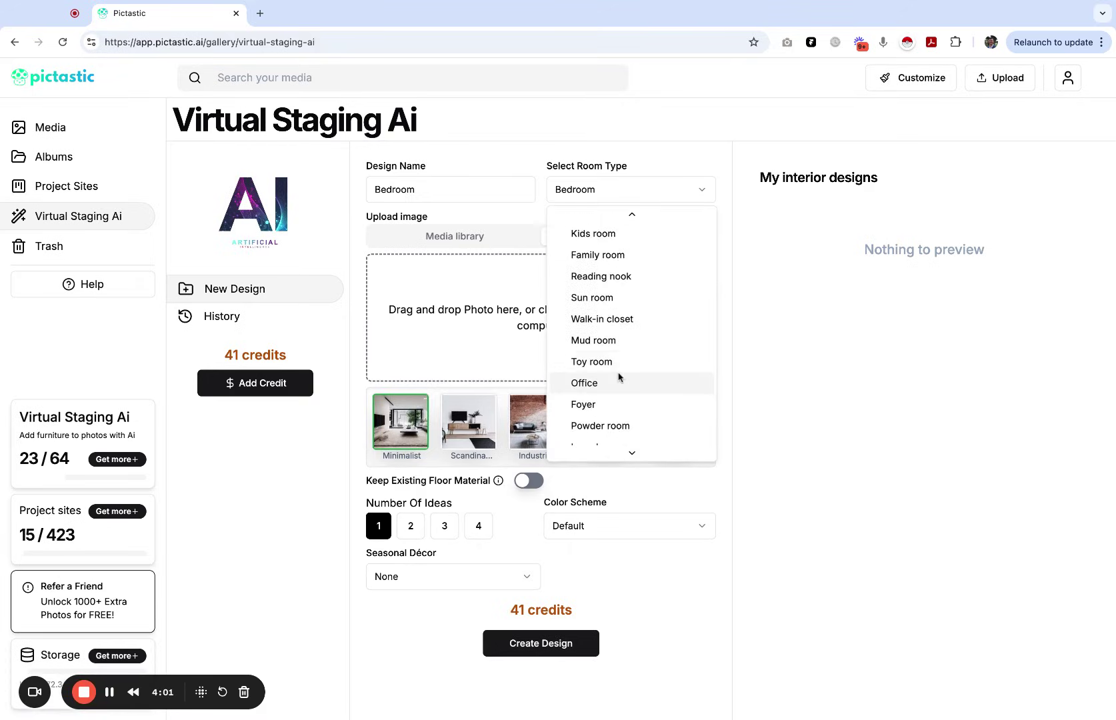
scroll(619, 374, "up", 3)
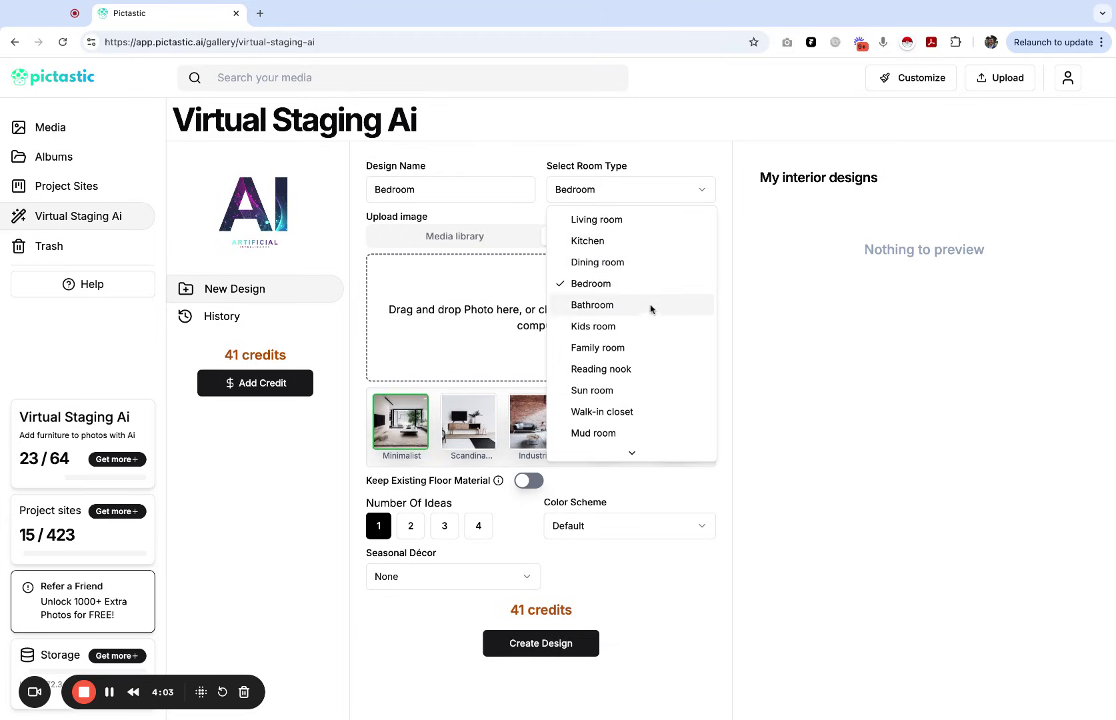
scroll(654, 363, "down", 3)
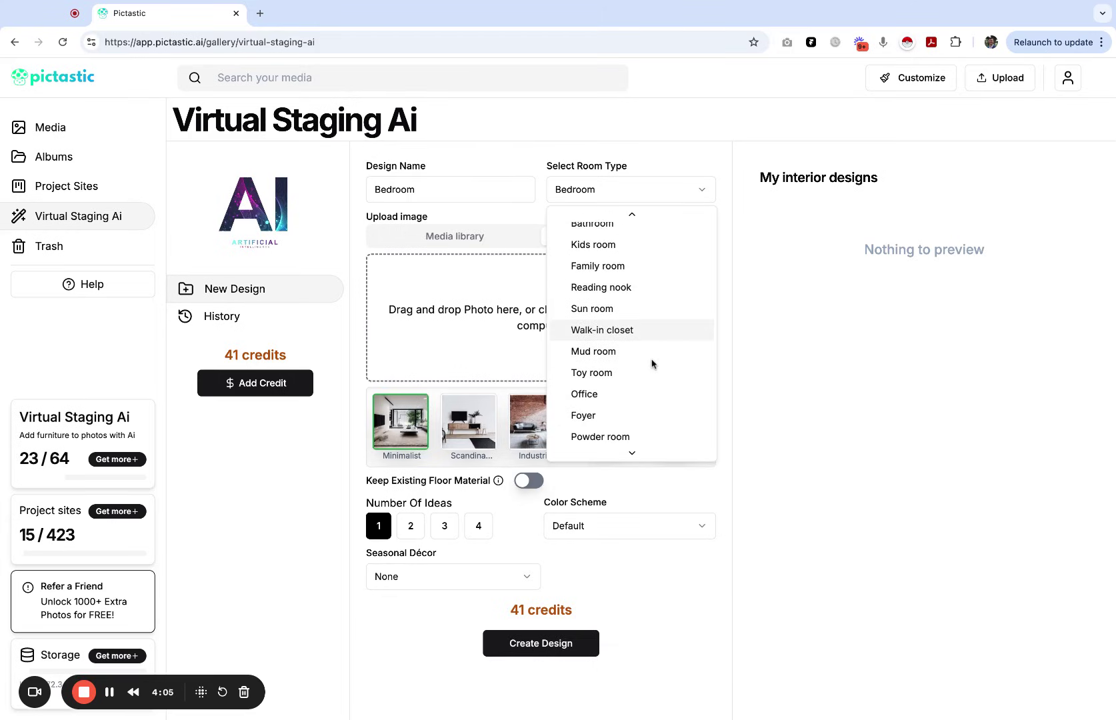
scroll(649, 357, "down", 5)
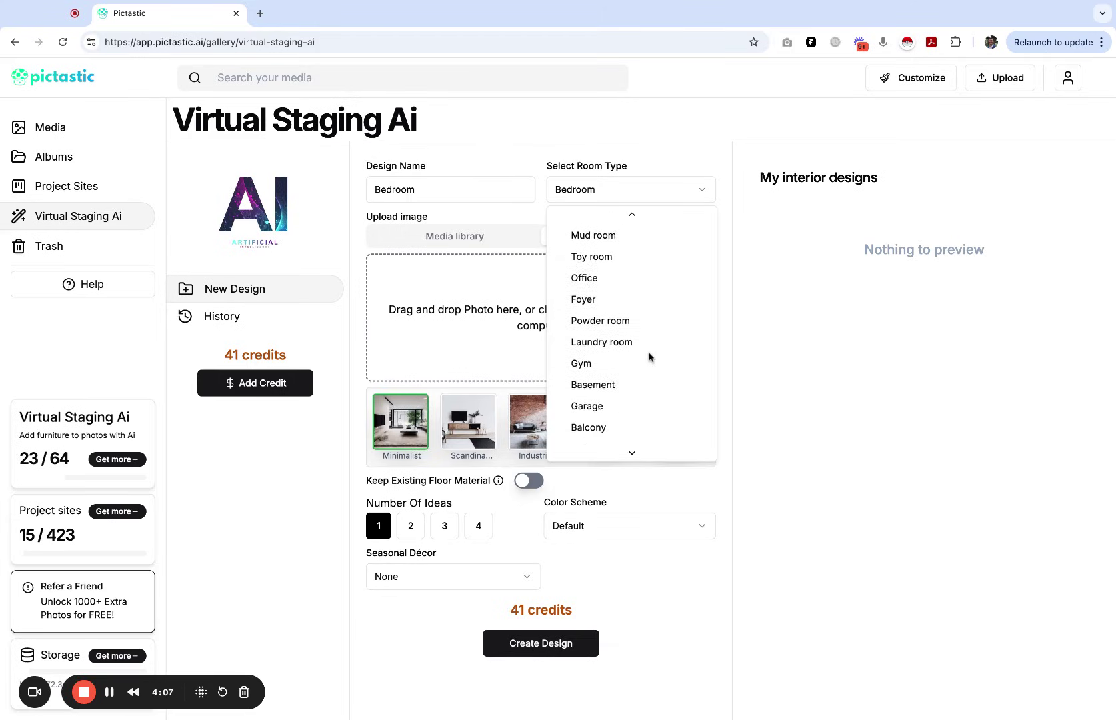
scroll(643, 345, "down", 6)
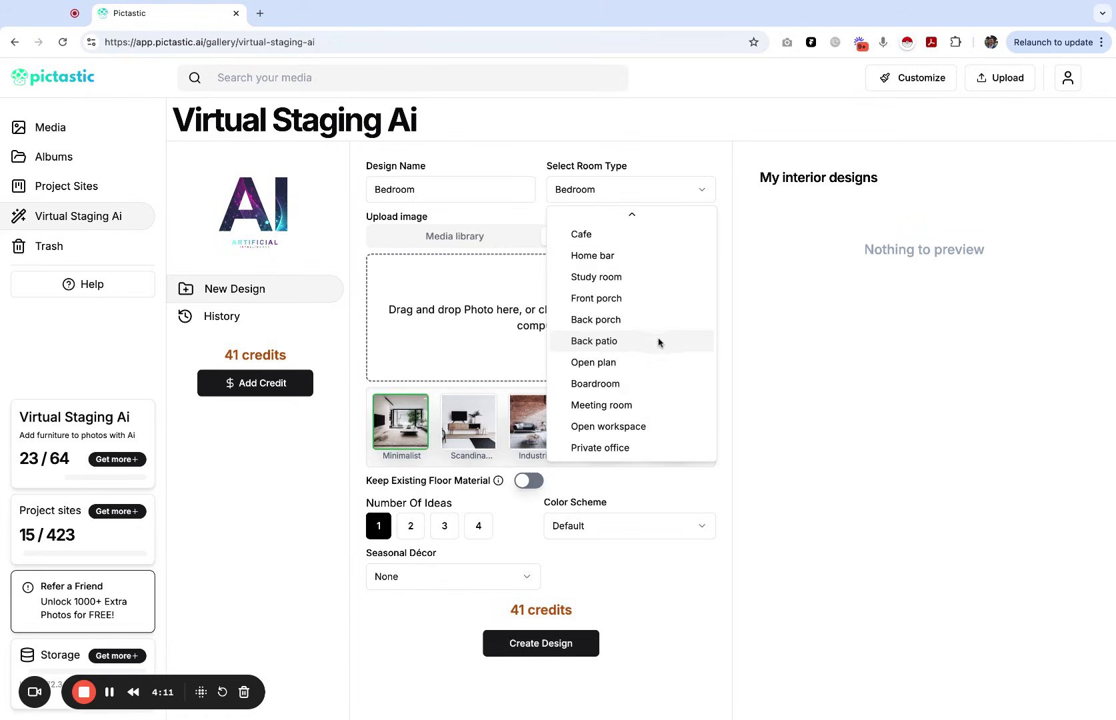
left_click(814, 327)
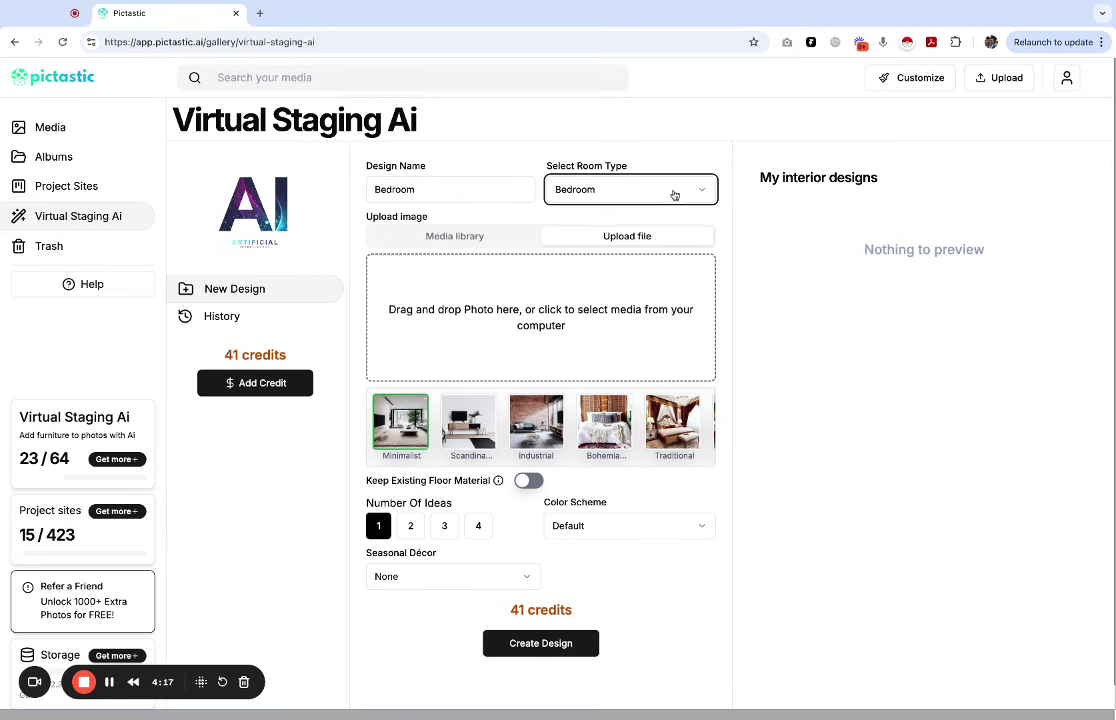
Add the empty bedroom photo with the ceiling fan from the media library to the design.
left_click(462, 238)
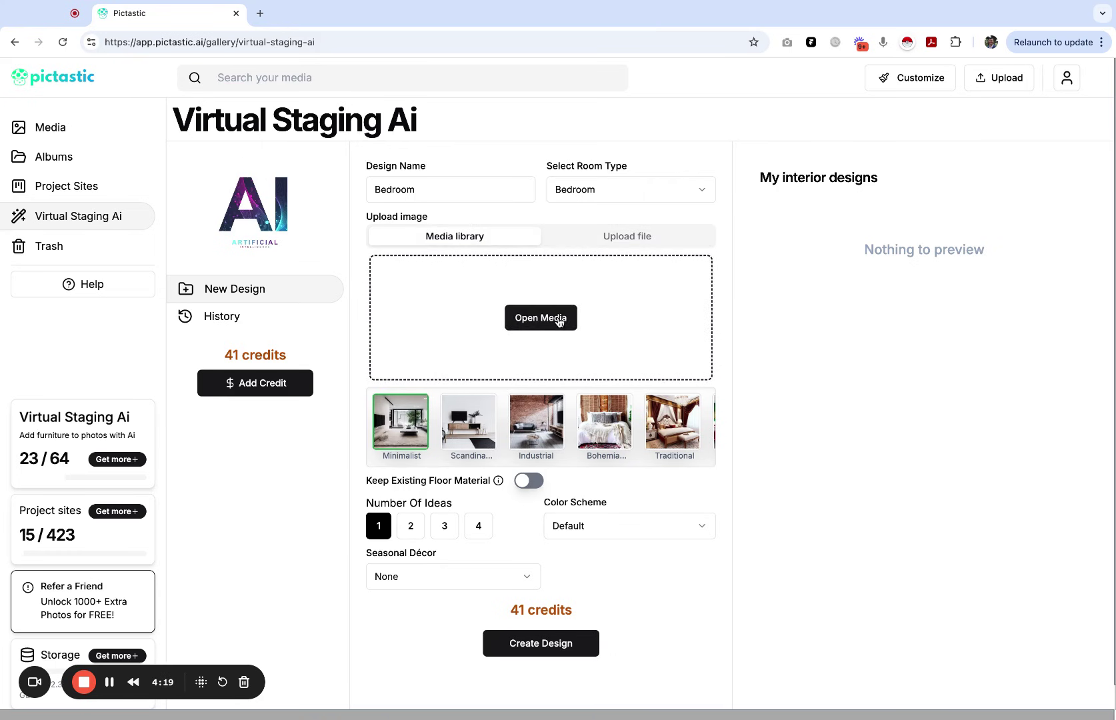
left_click(559, 322)
scroll(573, 406, "down", 3)
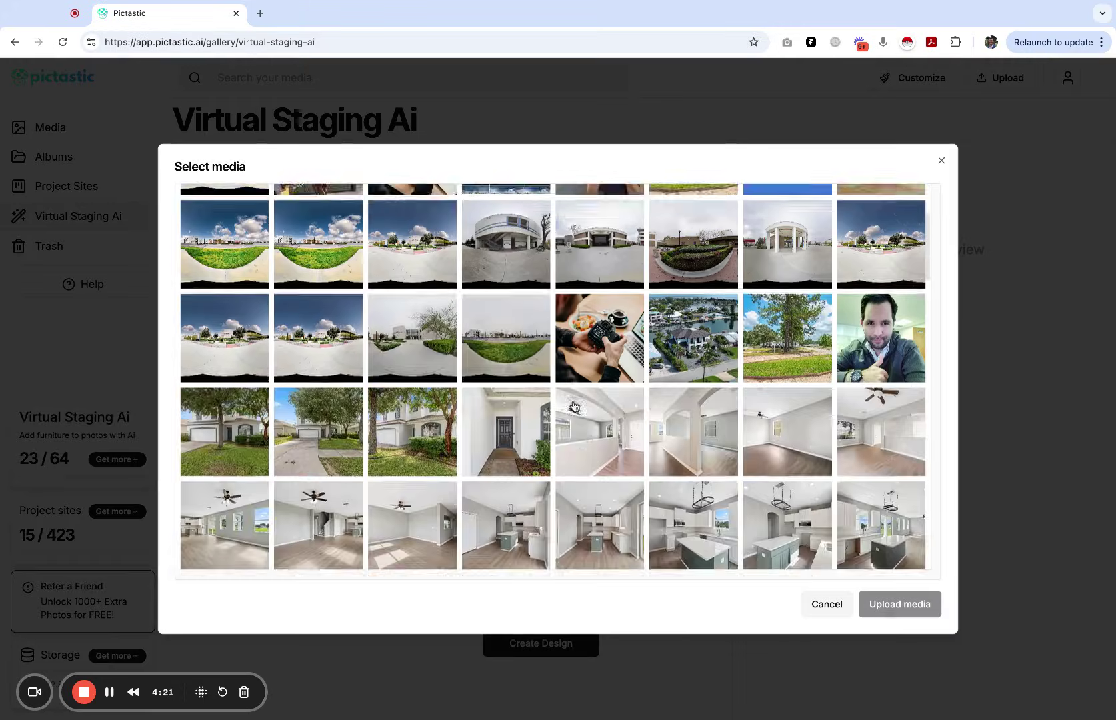
scroll(573, 406, "down", 5)
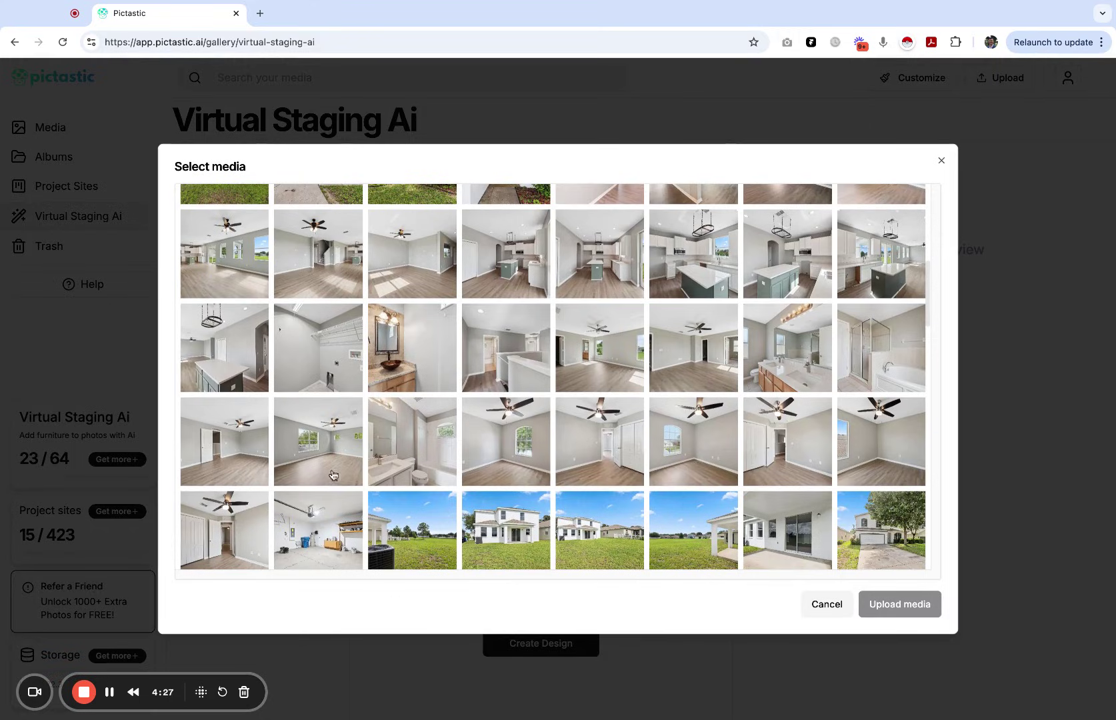
left_click(226, 453)
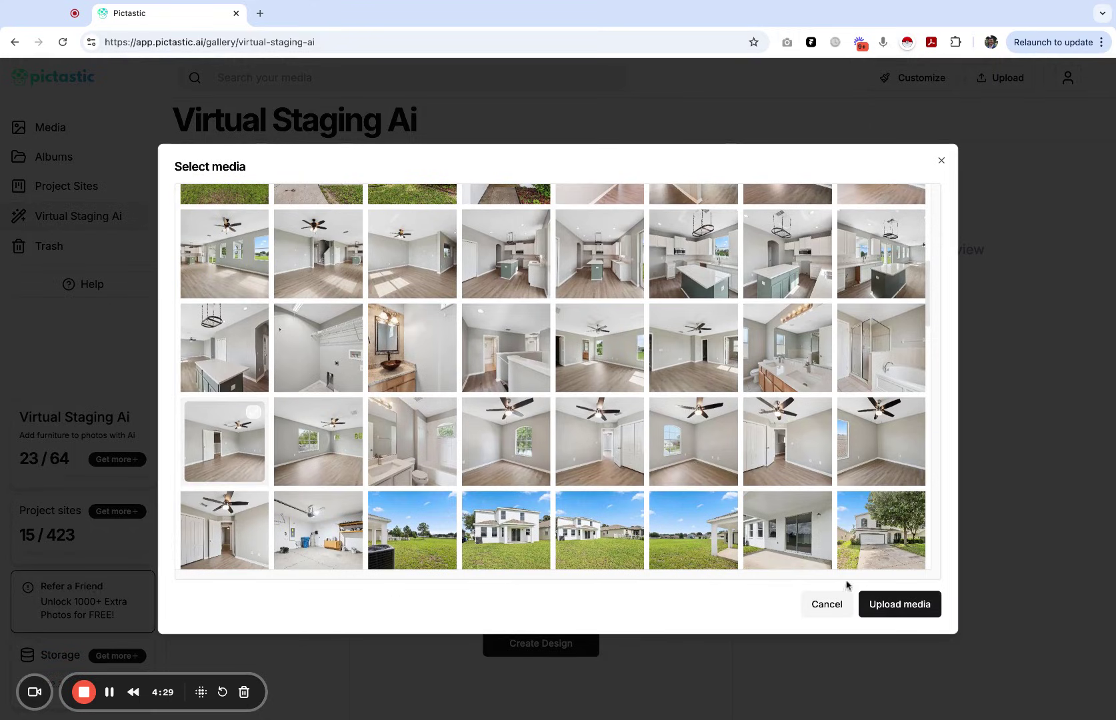
left_click(892, 607)
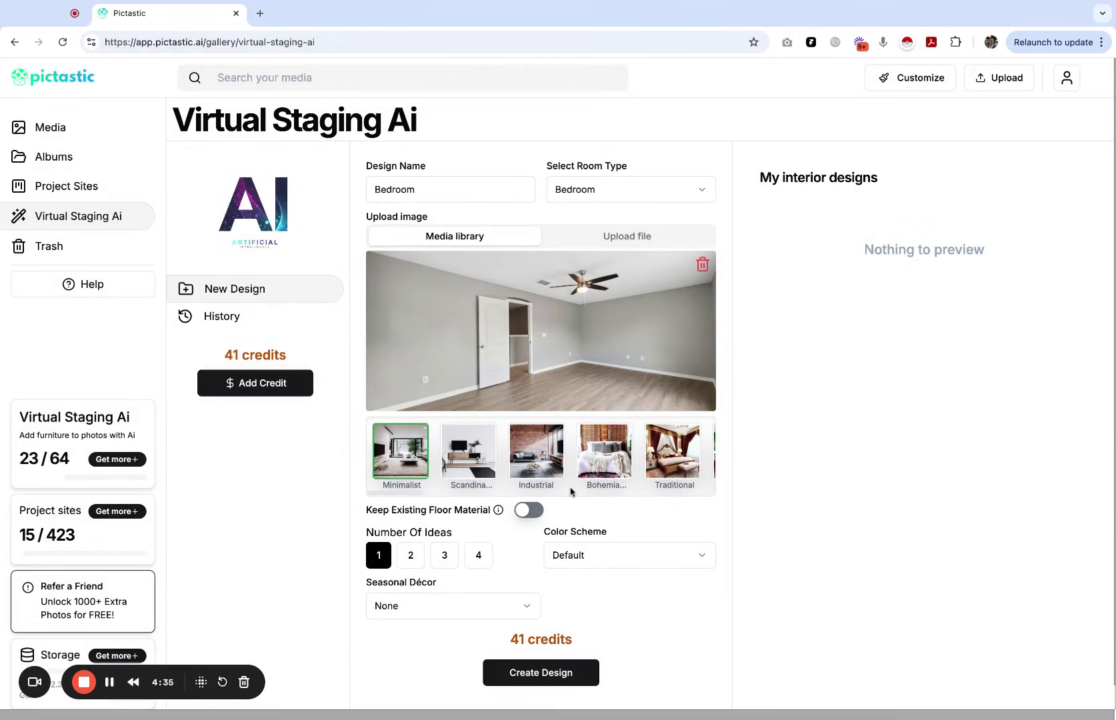
Choose Rustic instead of Country as the design style and turn on Keep Existing Floor Material.
scroll(405, 493, "right", 10)
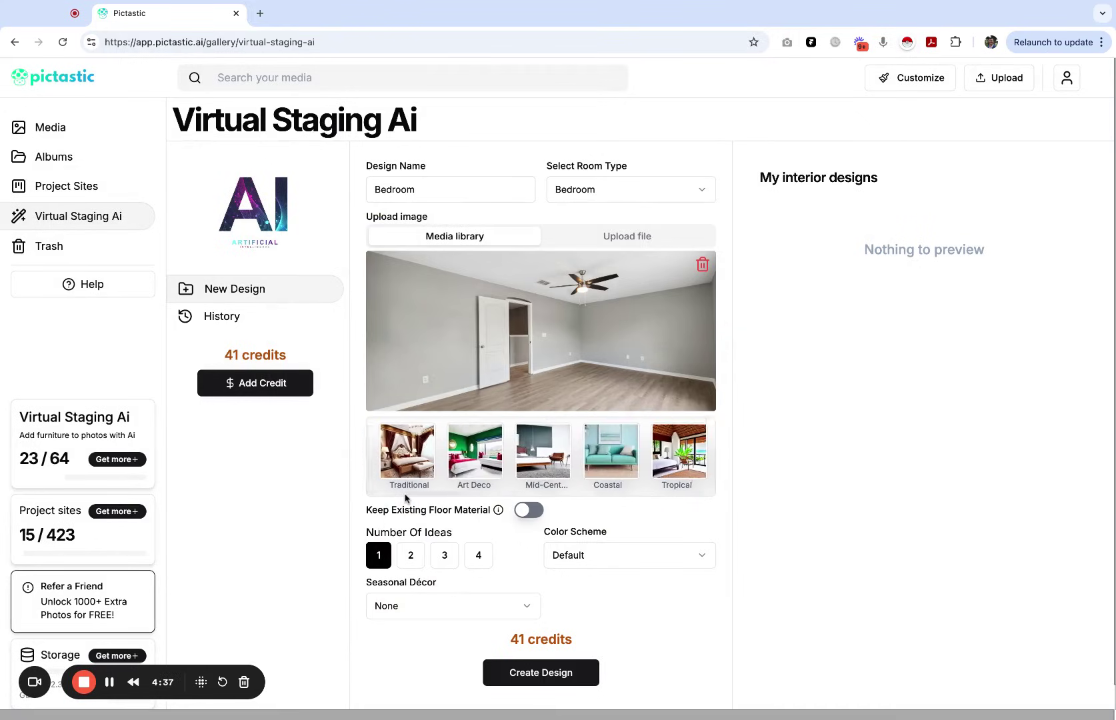
scroll(541, 453, "right", 5)
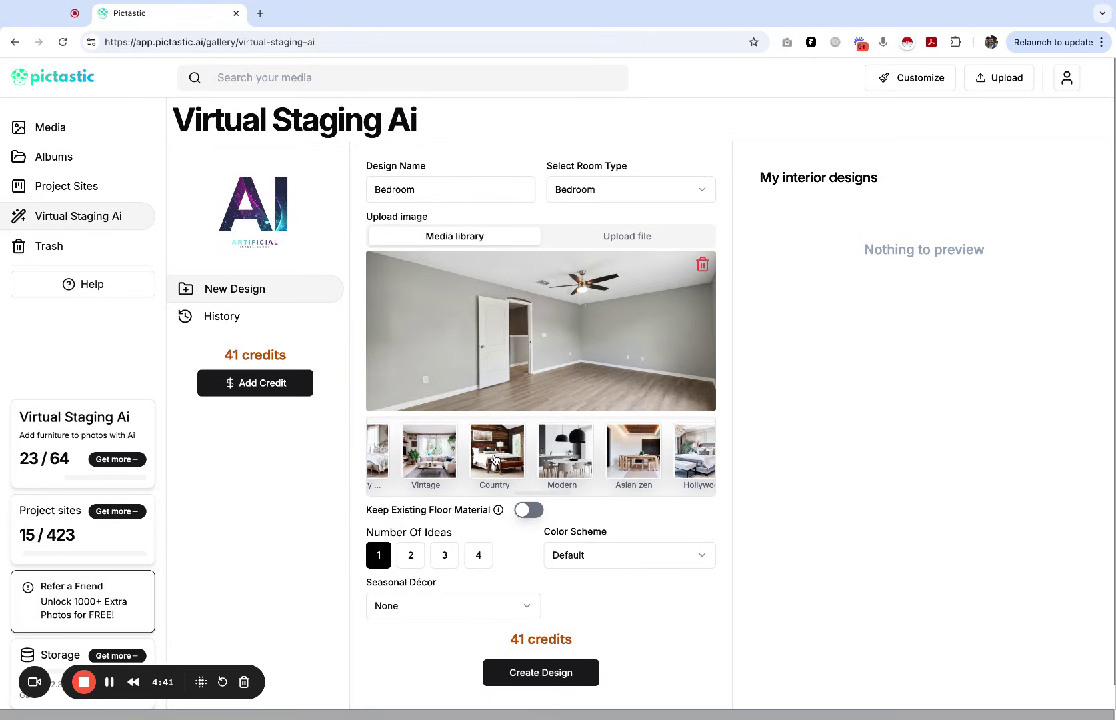
left_click(494, 460)
scroll(560, 497, "left", 4)
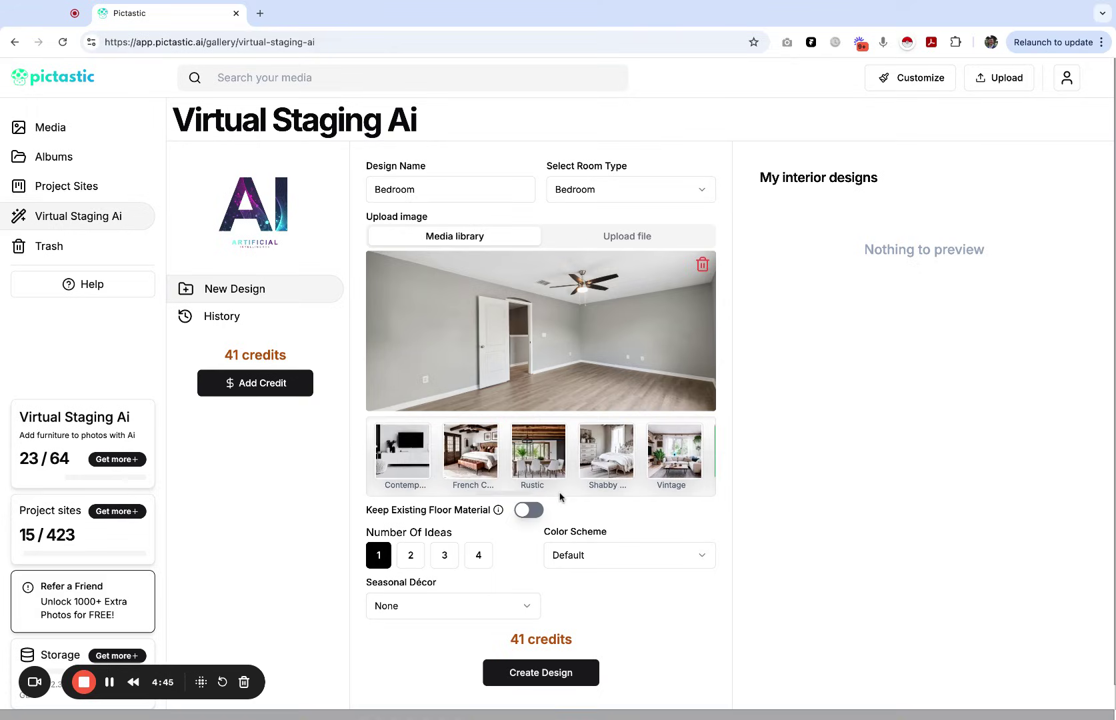
left_click(526, 462)
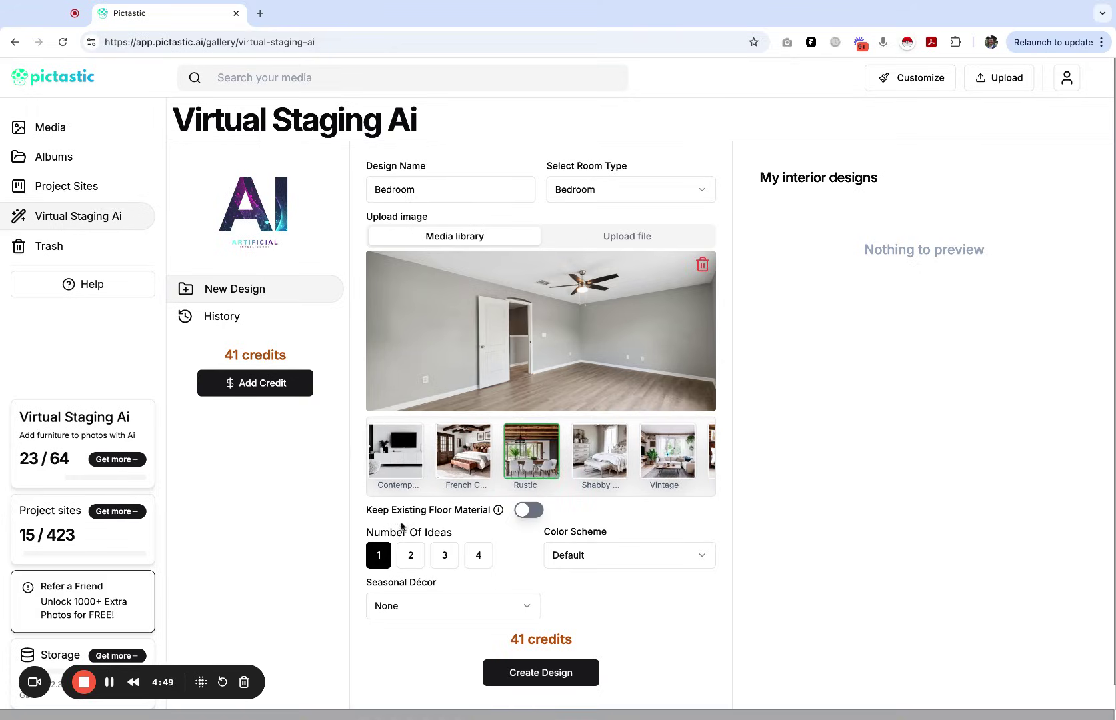
left_click(530, 510)
Set Number Of Ideas to 4, confirm the Default colour scheme and None for seasonal décor.
left_click(479, 554)
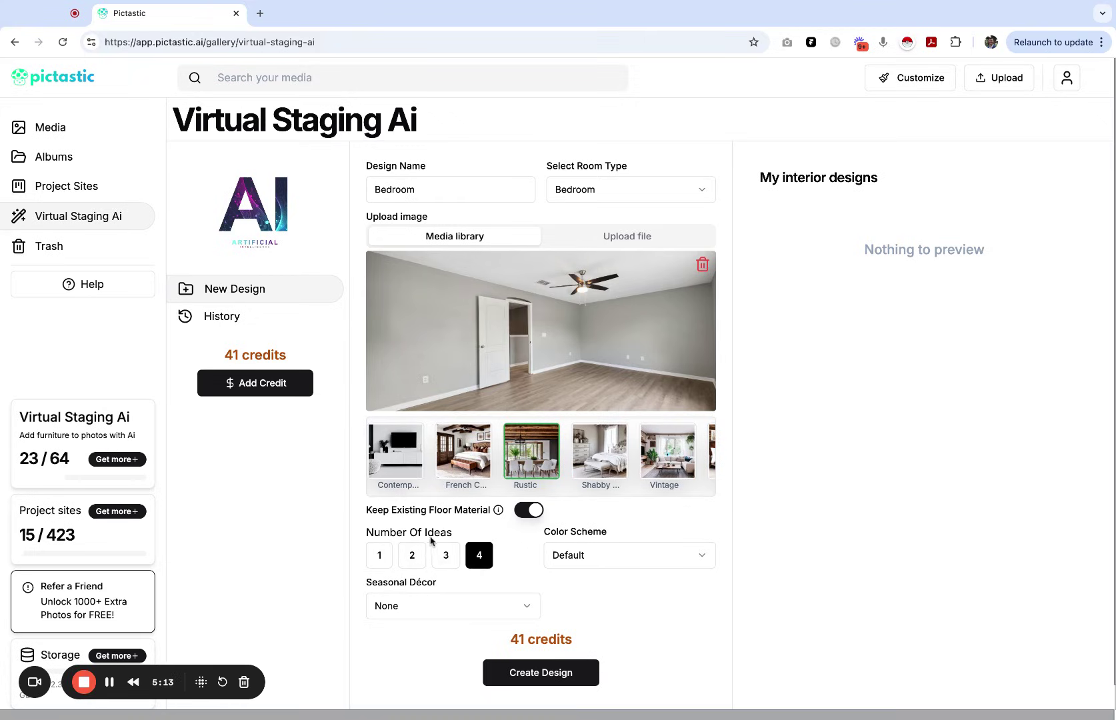
left_click(634, 562)
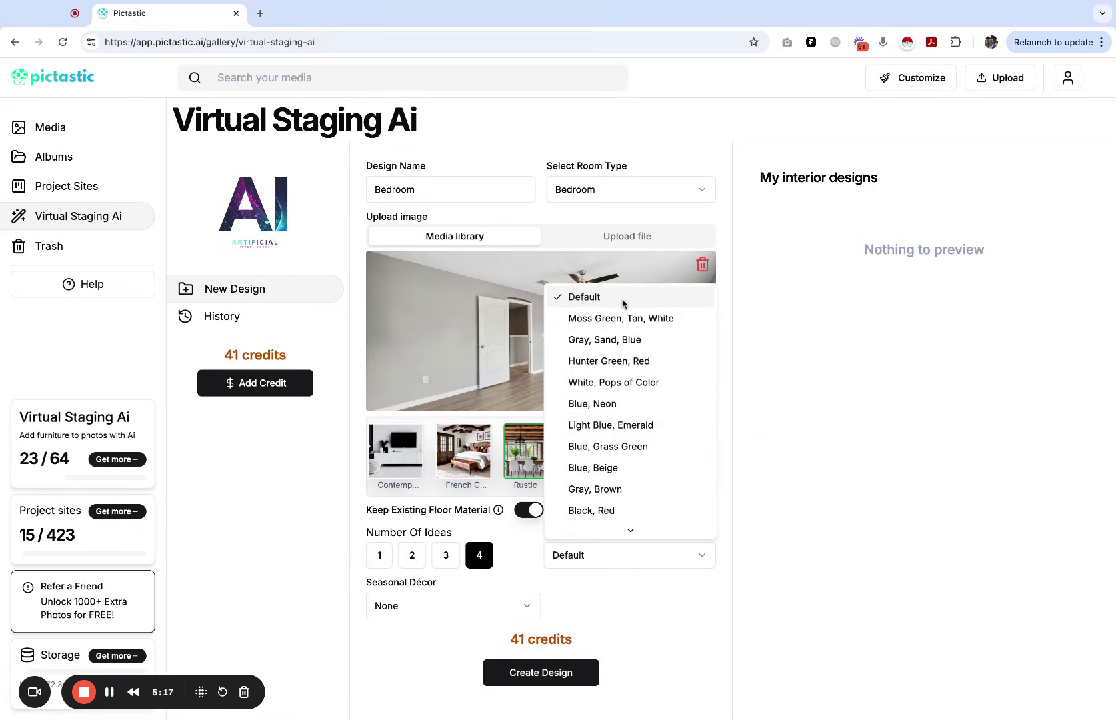
scroll(645, 439, "down", 5)
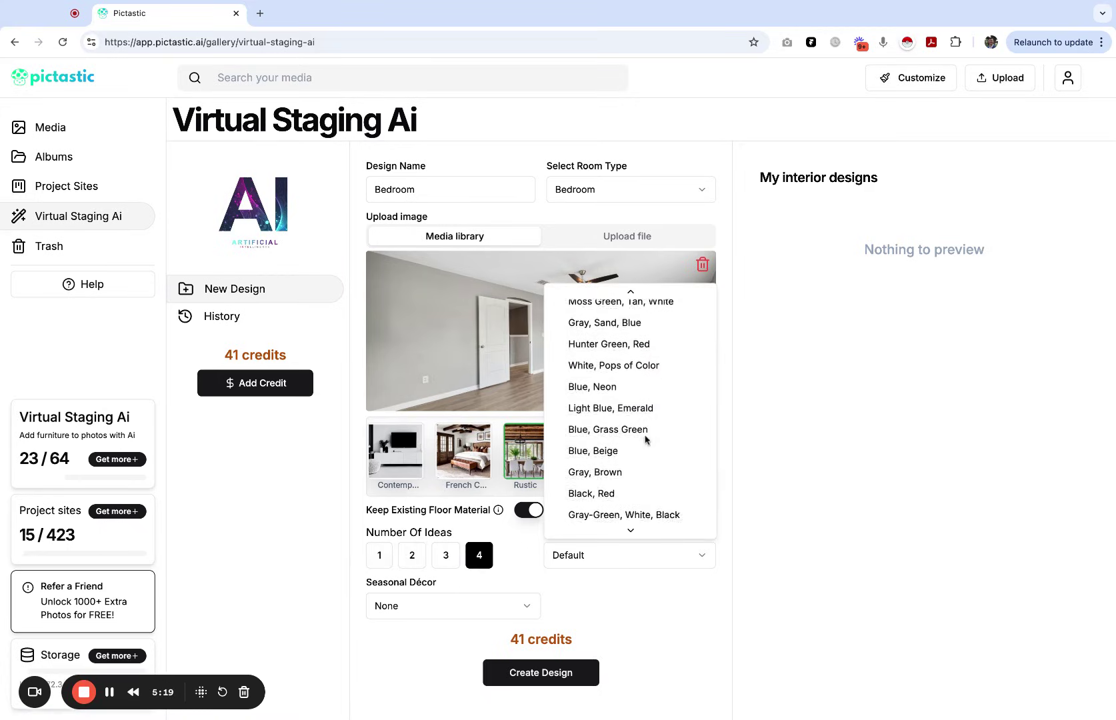
scroll(643, 460, "up", 5)
scroll(644, 469, "up", 1)
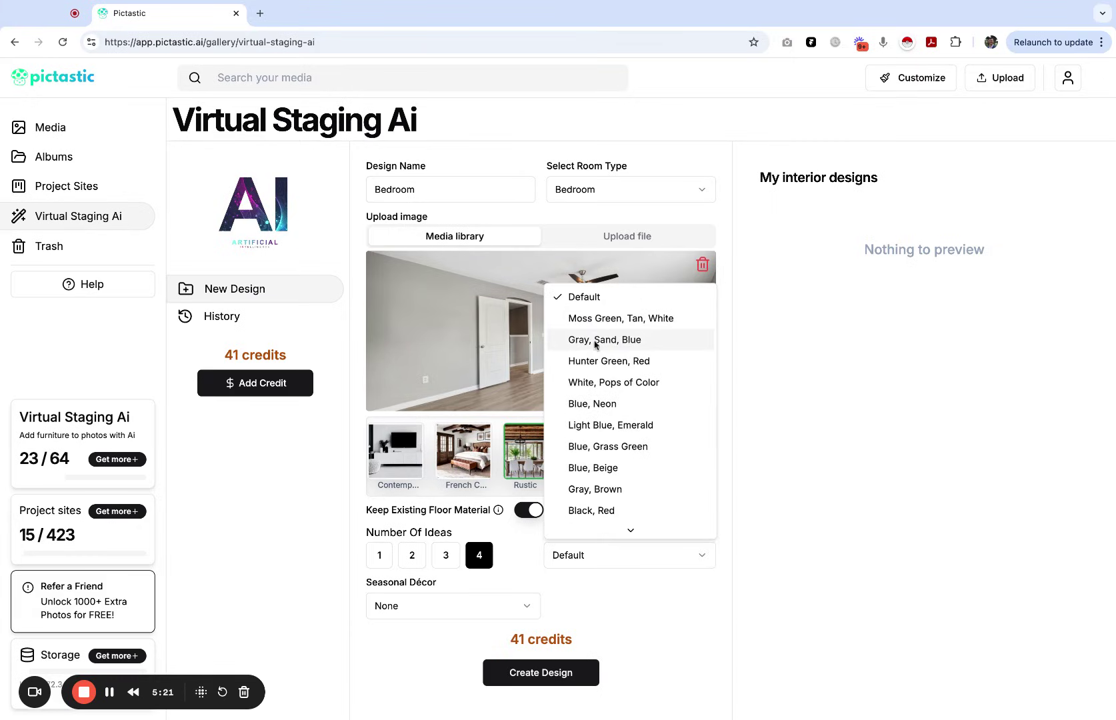
left_click(579, 302)
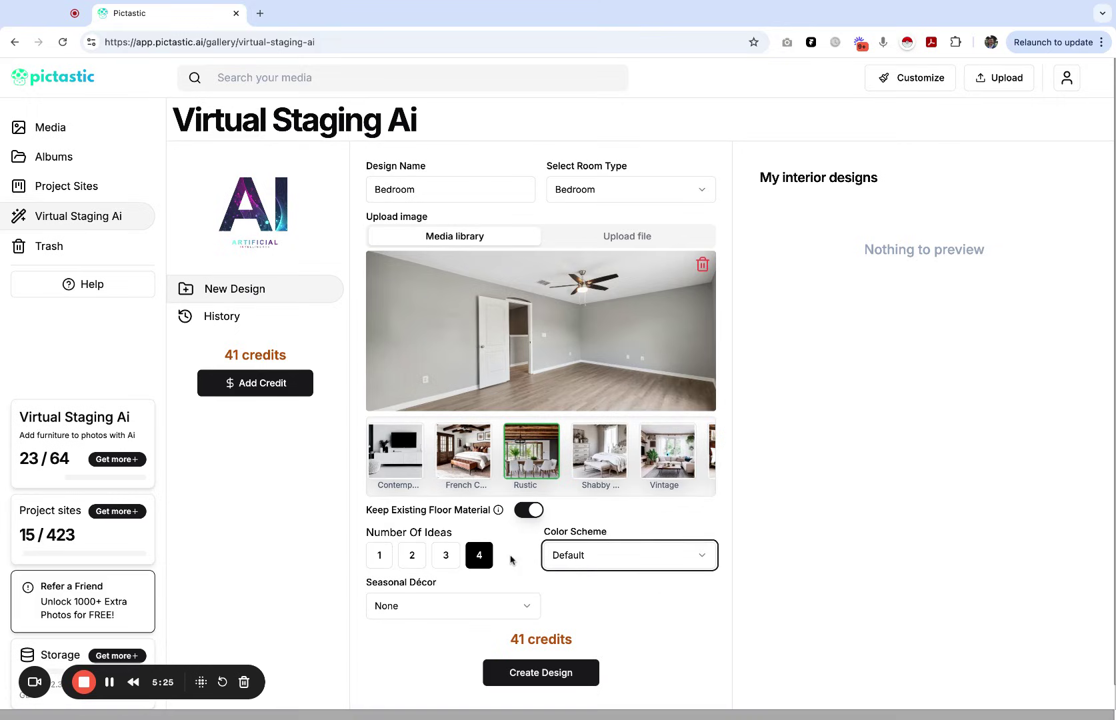
left_click(457, 604)
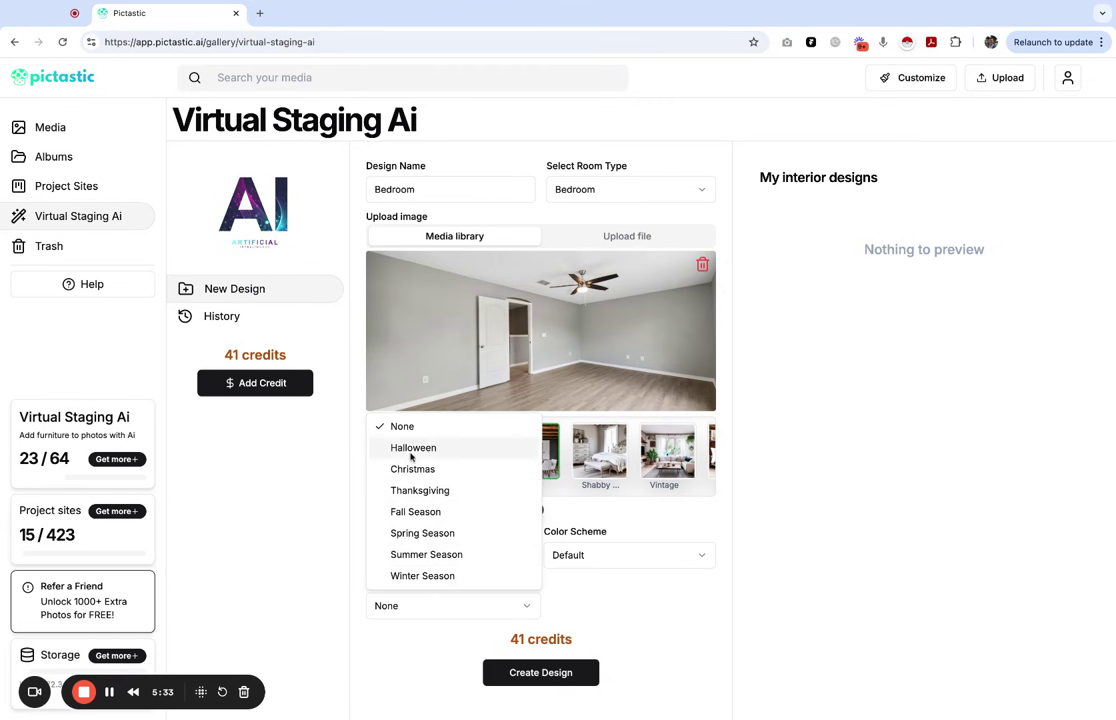
left_click(412, 430)
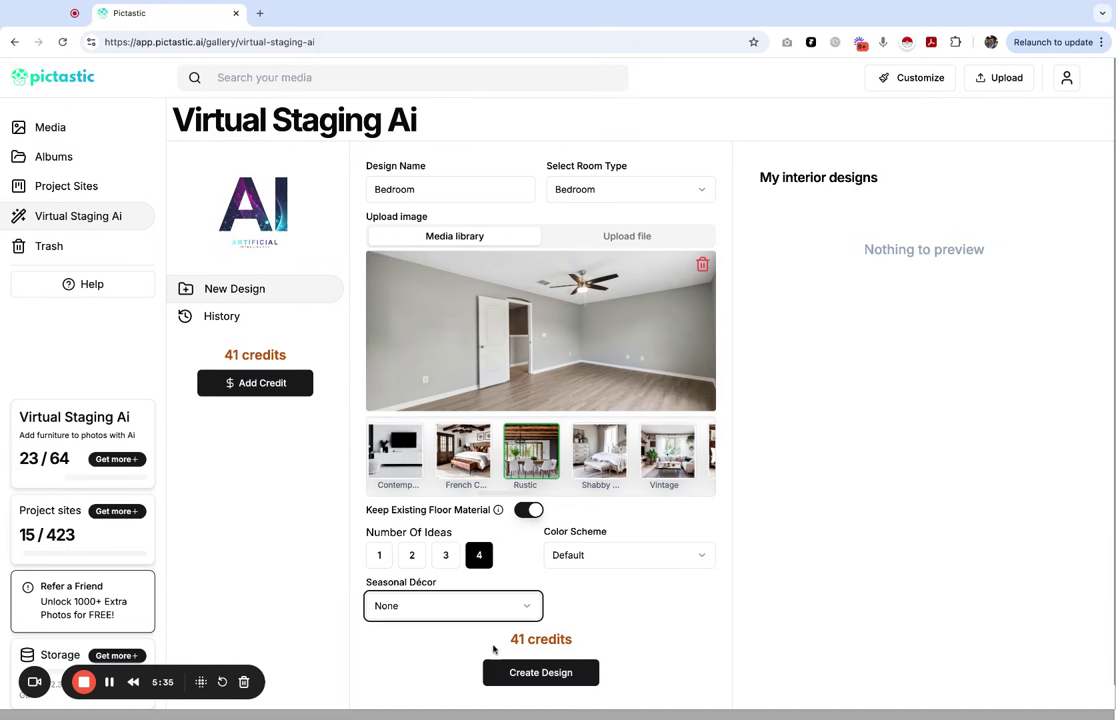
scroll(543, 610, "down", 1)
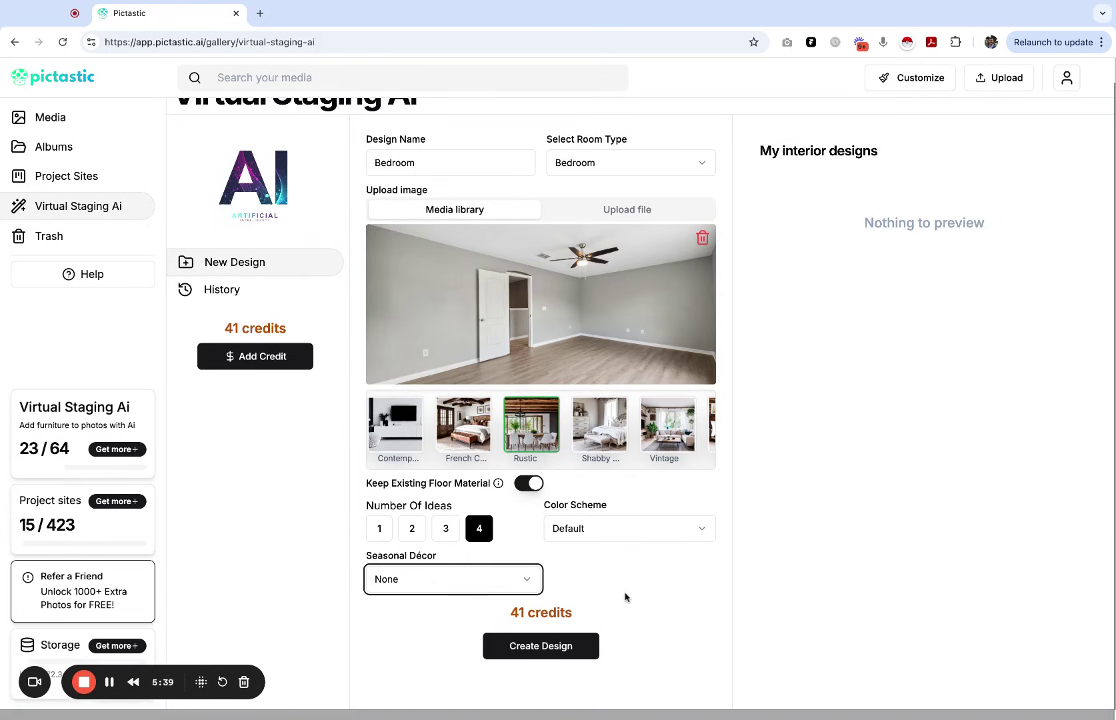
Create the Rustic bedroom design from the empty room photo.
left_click(544, 648)
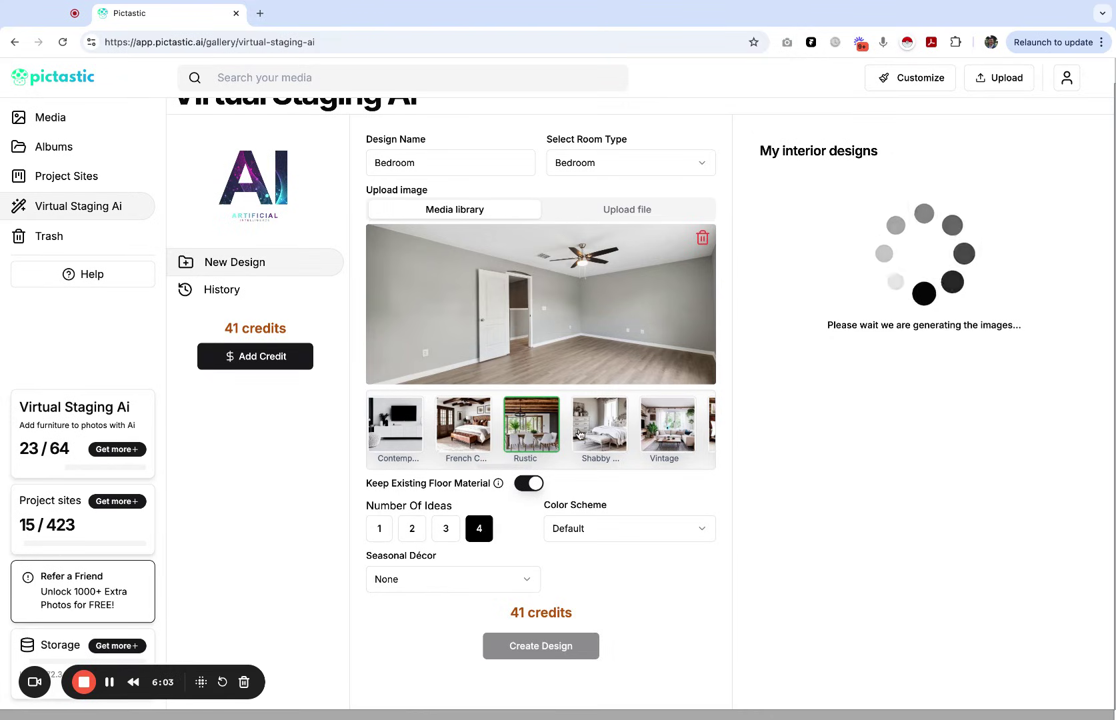
Scroll the style thumbnails back and forth while the four bedroom designs generate.
scroll(578, 433, "right", 5)
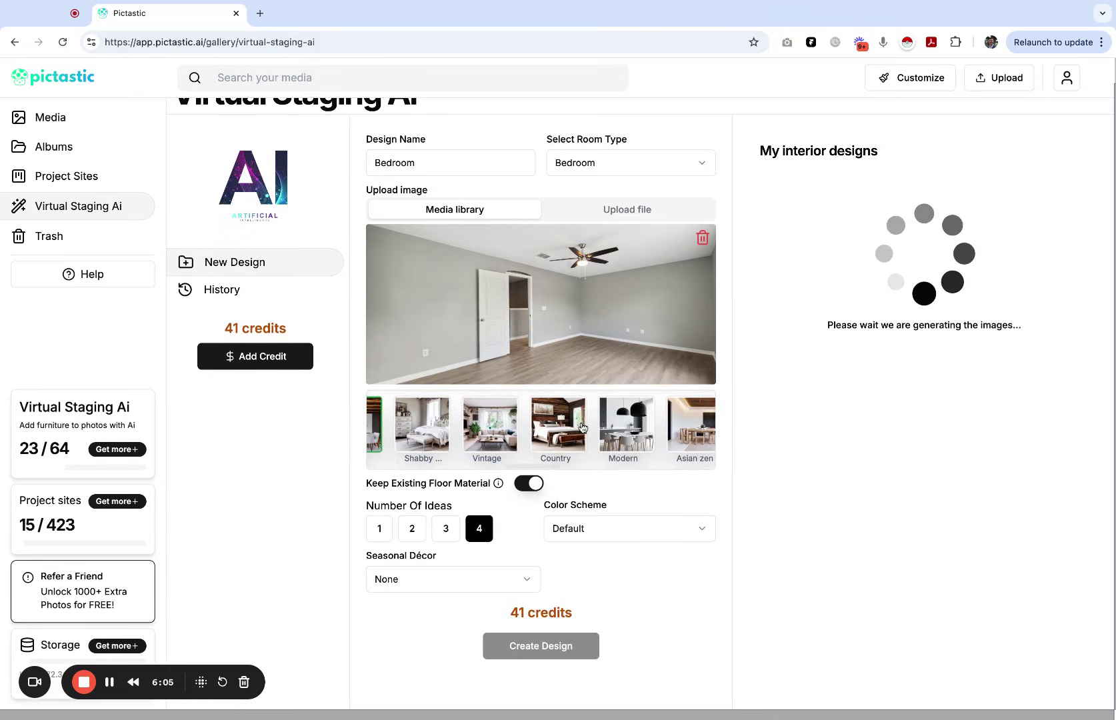
scroll(582, 427, "right", 10)
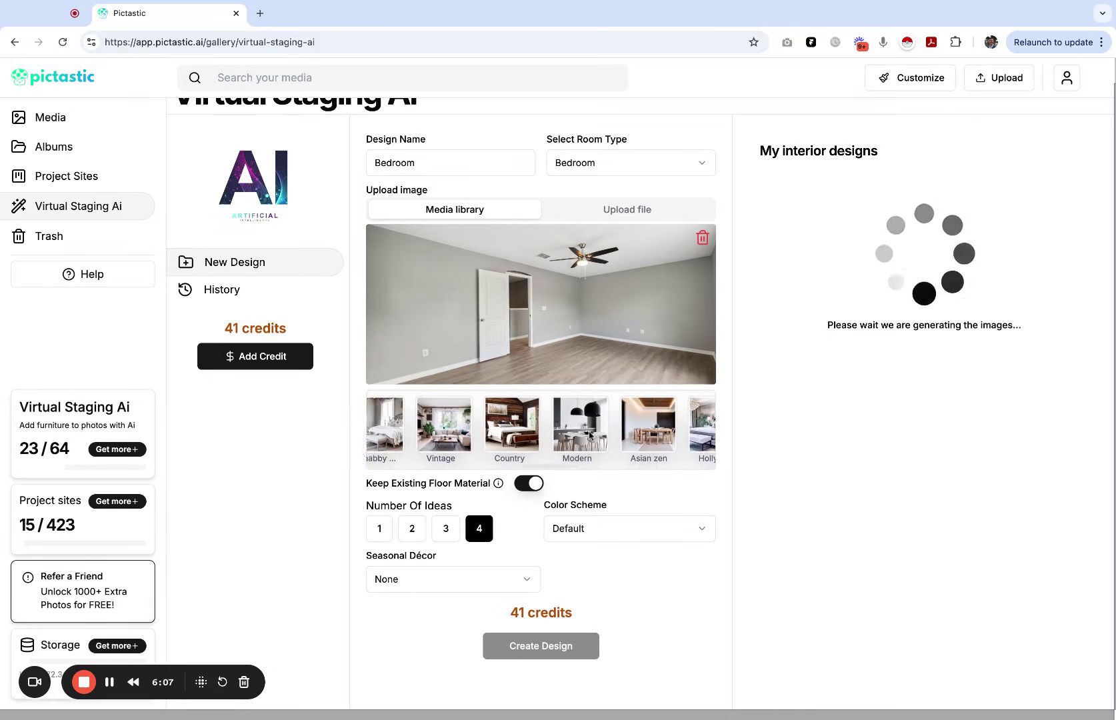
scroll(586, 439, "right", 10)
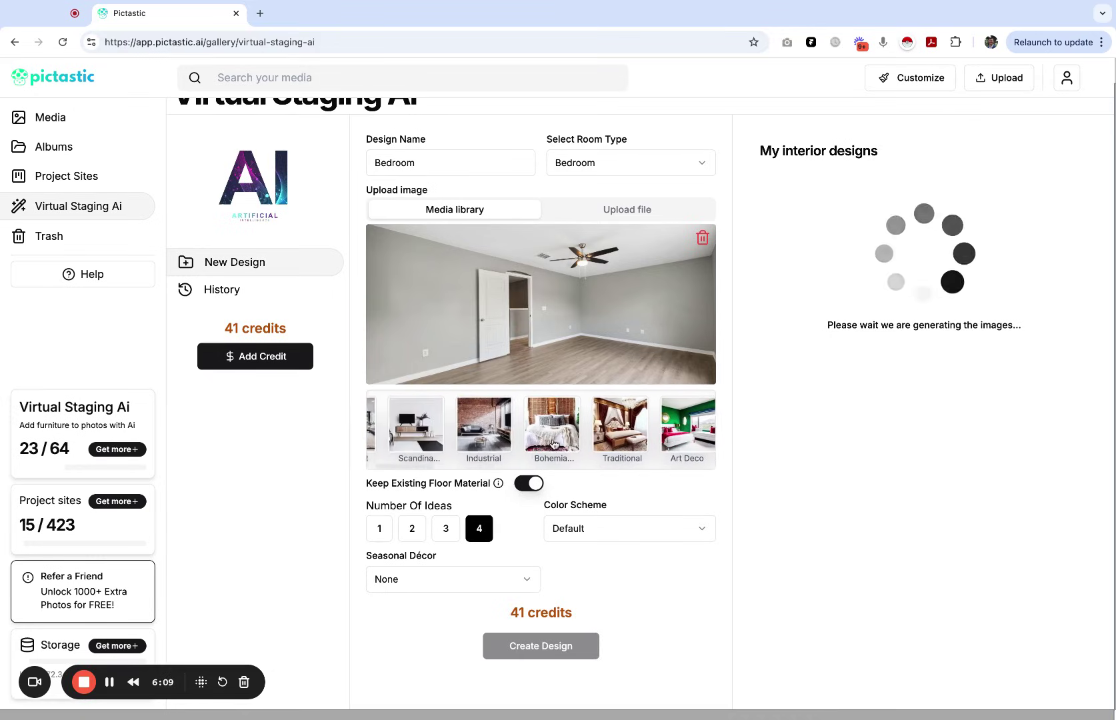
scroll(541, 445, "left", 2)
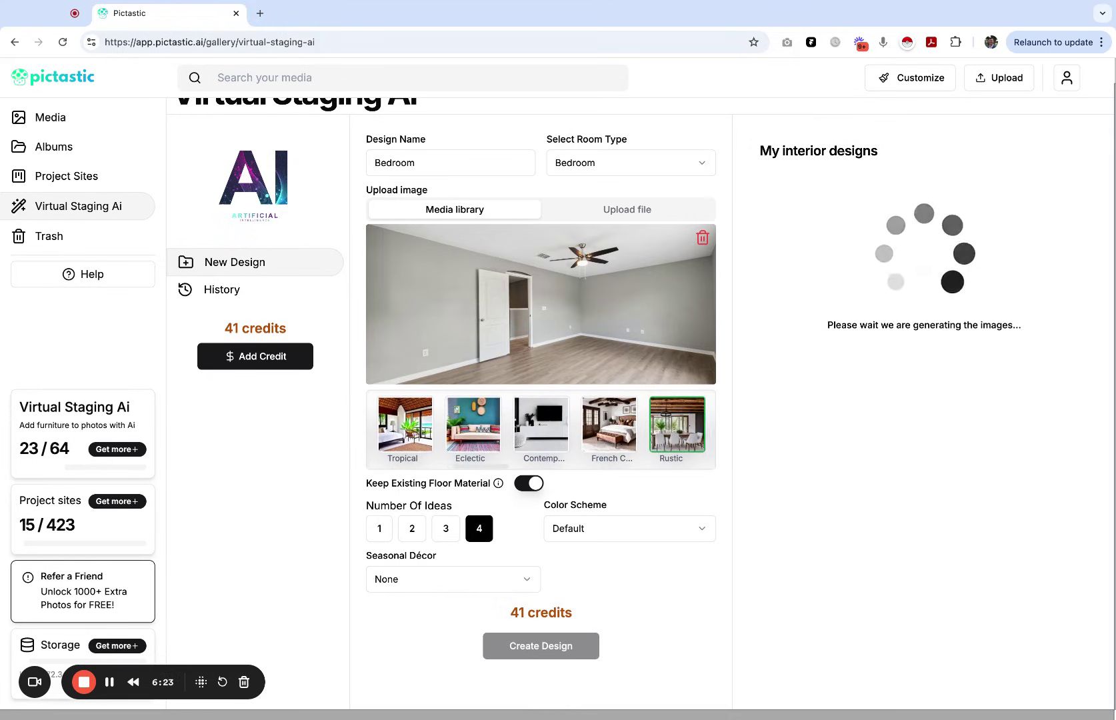
scroll(540, 430, "left", 10)
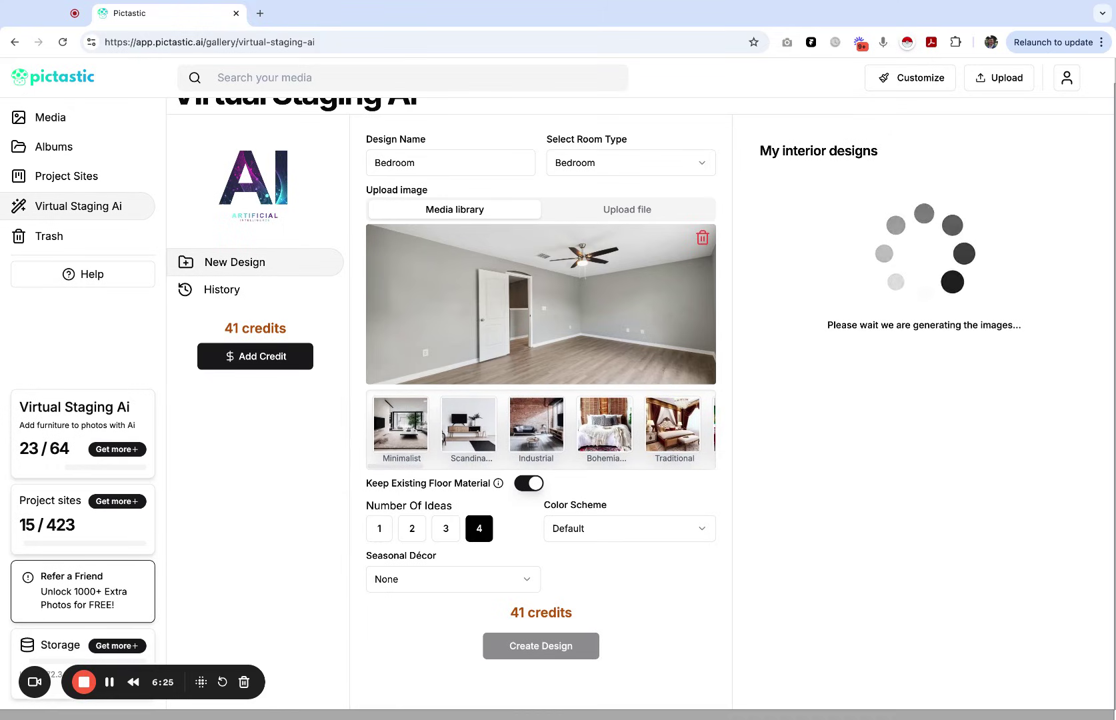
scroll(459, 431, "right", 5)
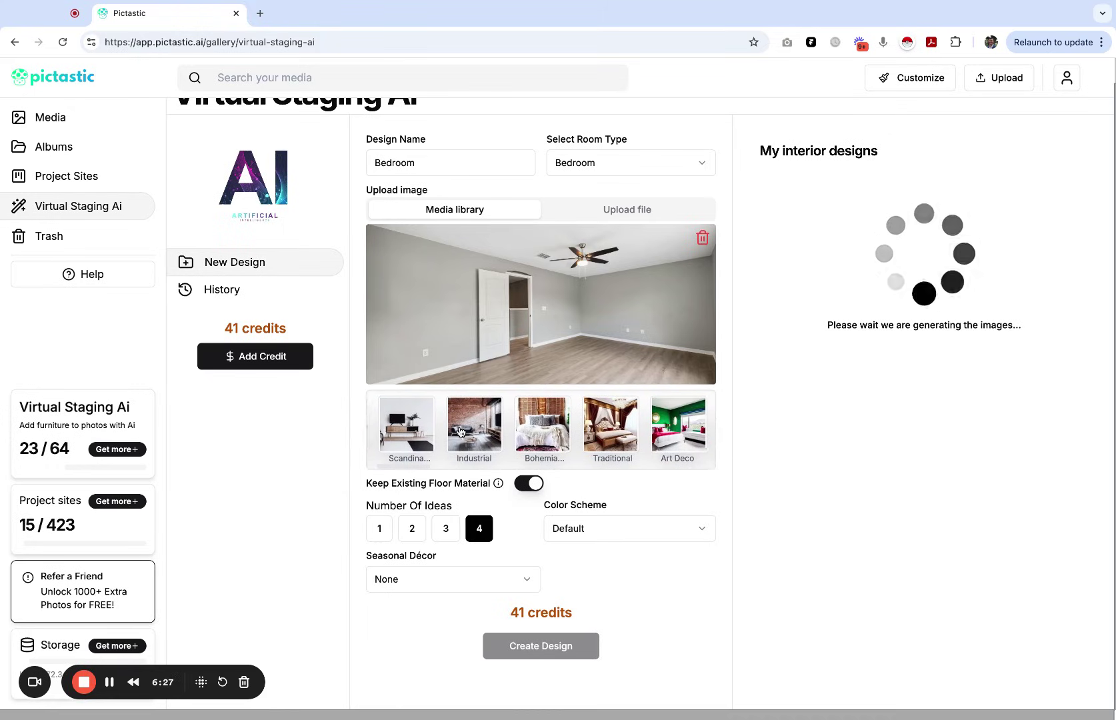
scroll(541, 429, "right", 2)
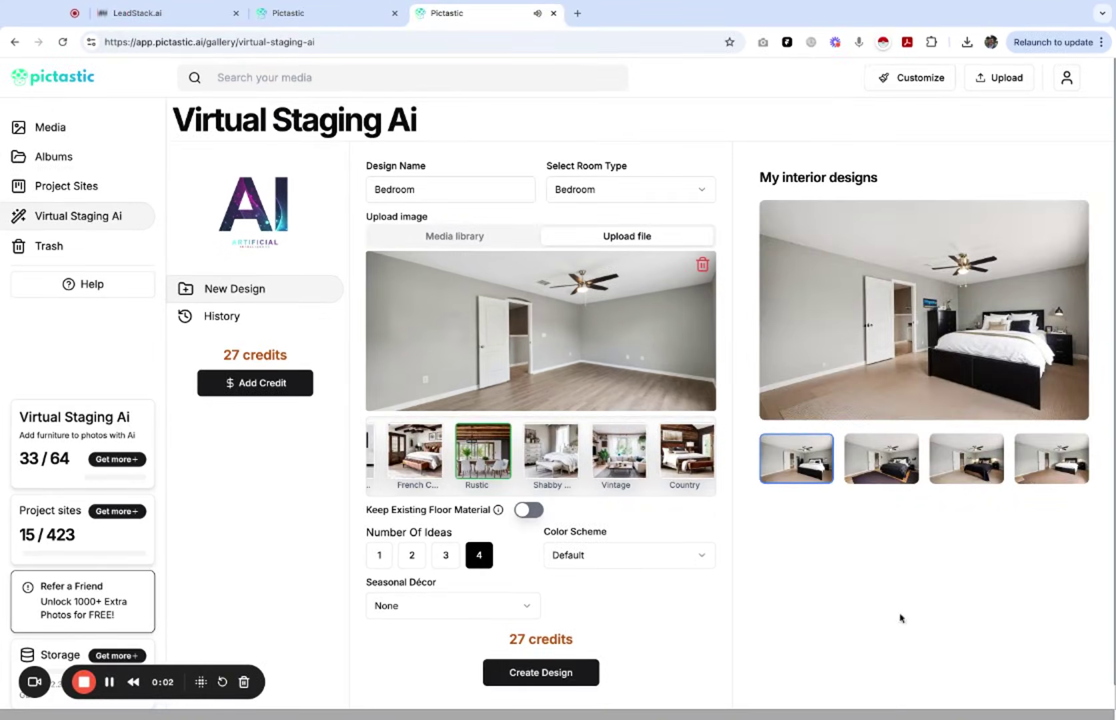
Preview the second, third and fourth staged bedrooms, download the third, then revisit the fourth and second.
left_click(895, 459)
left_click(975, 468)
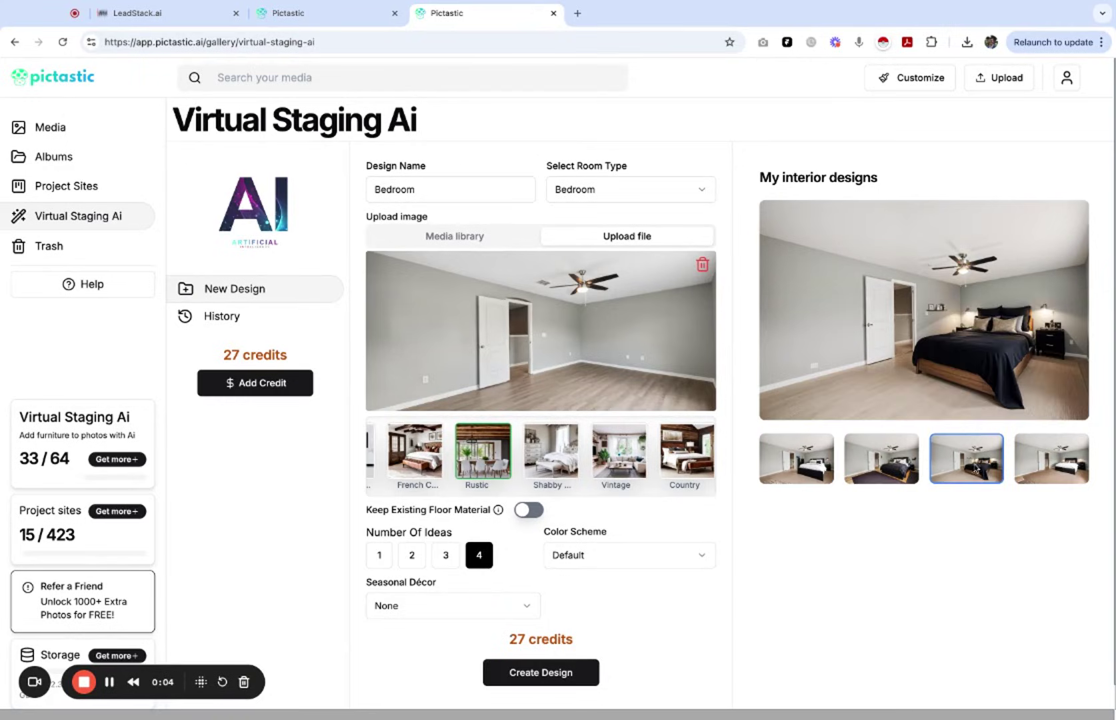
left_click(1047, 461)
left_click(958, 467)
mouse_move(803, 383)
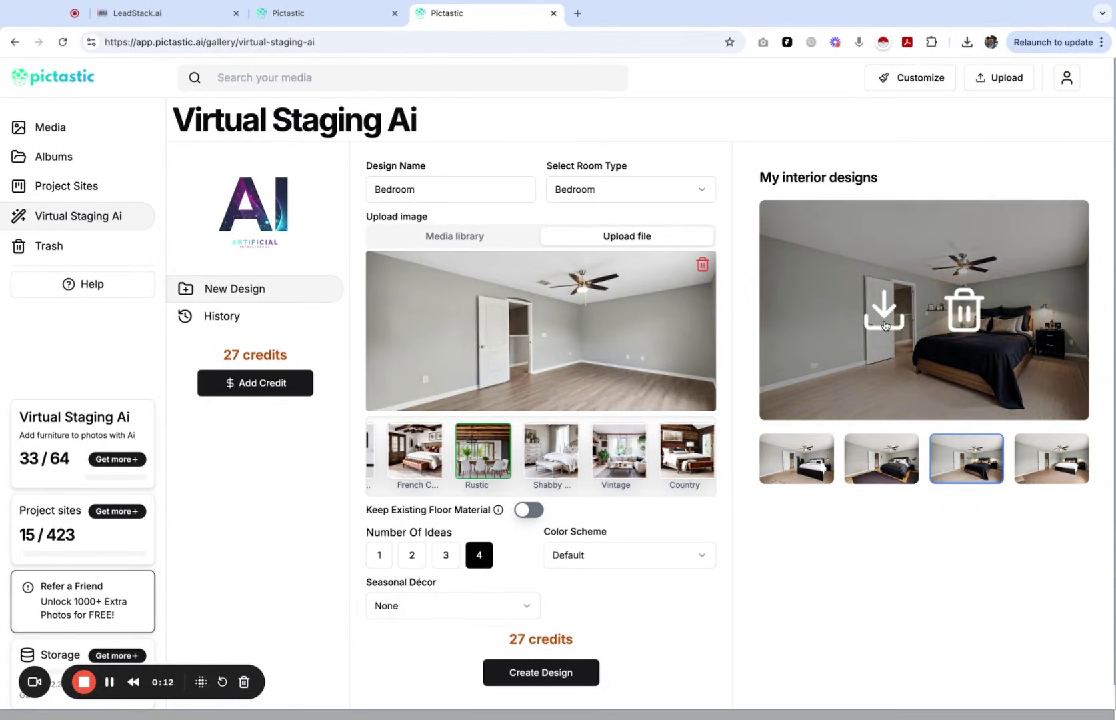
left_click(884, 325)
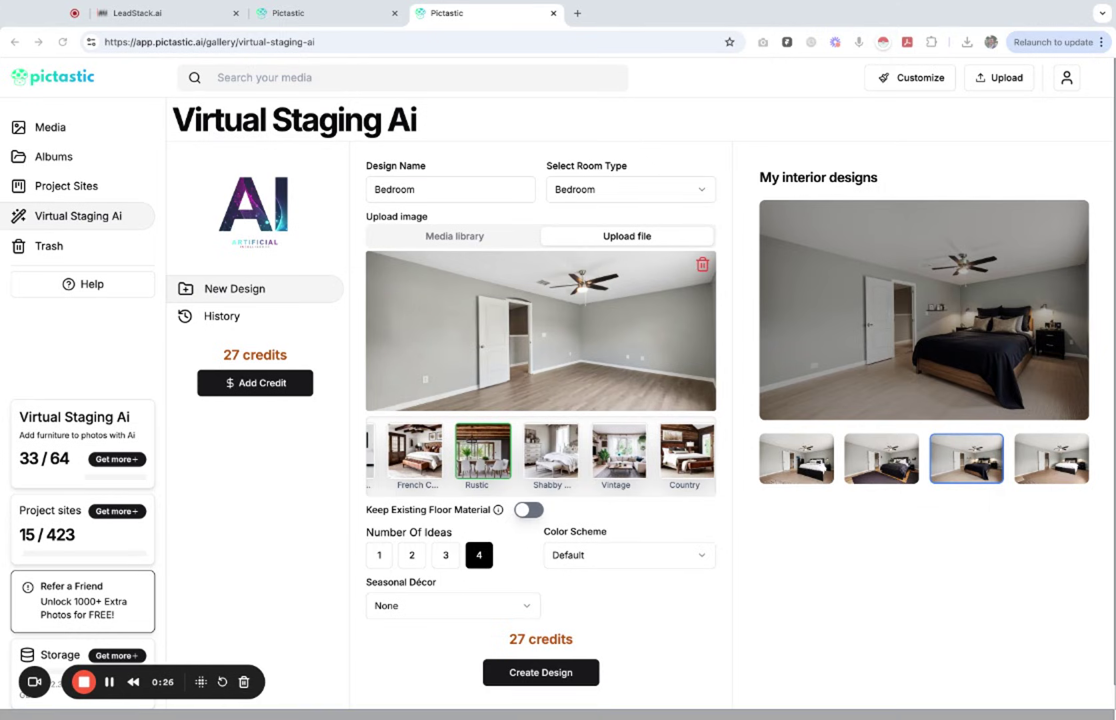
left_click(1061, 470)
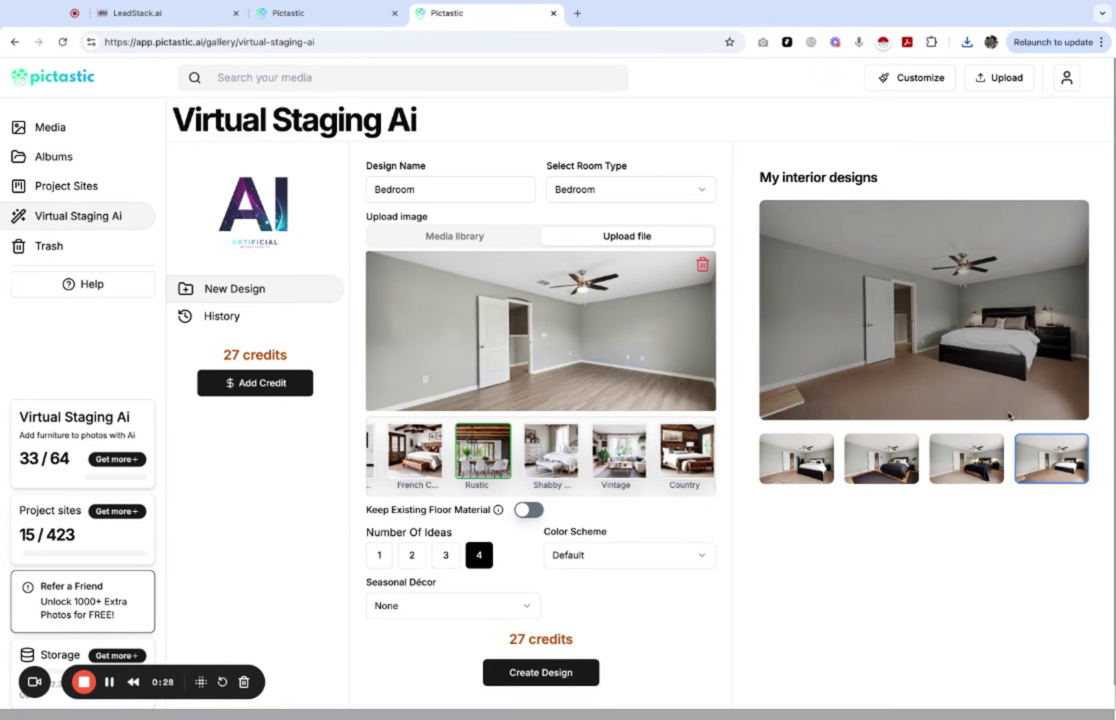
left_click(877, 466)
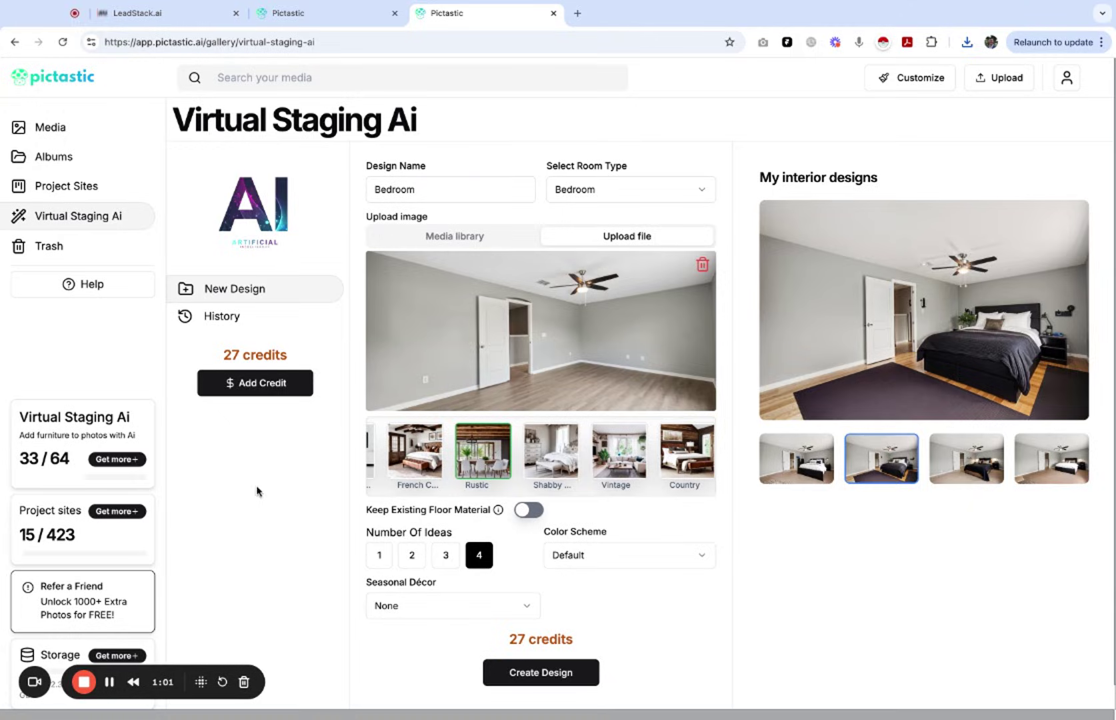
Open the Get more+ plans page from the Virtual Staging Ai sidebar card.
left_click(118, 460)
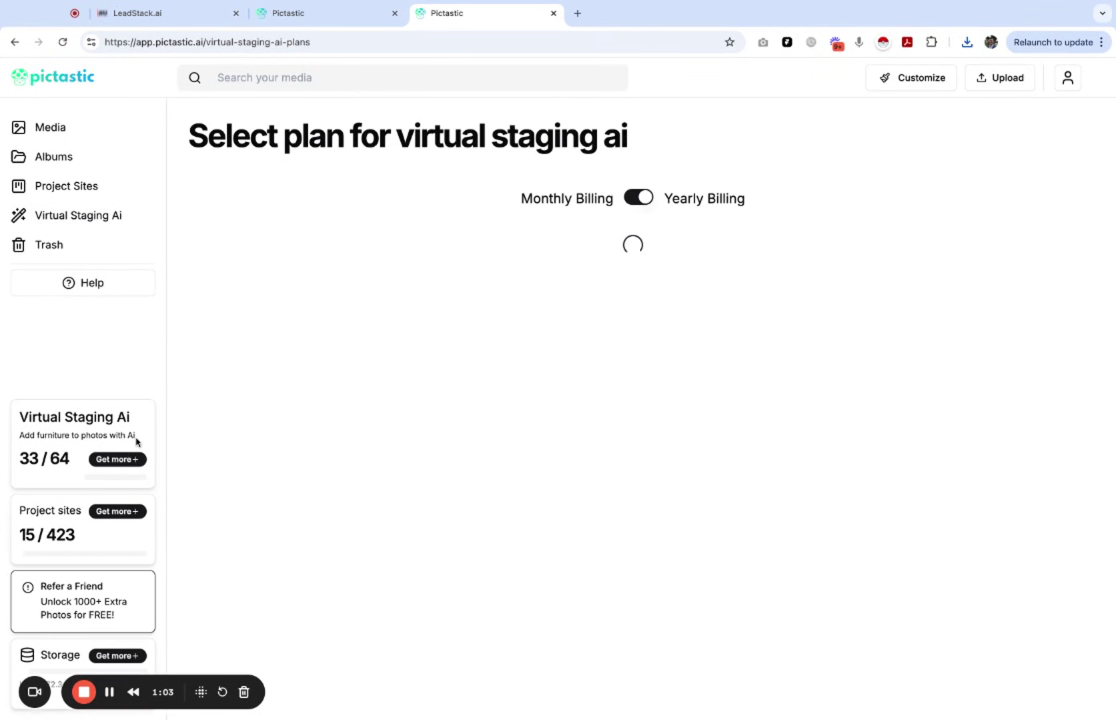